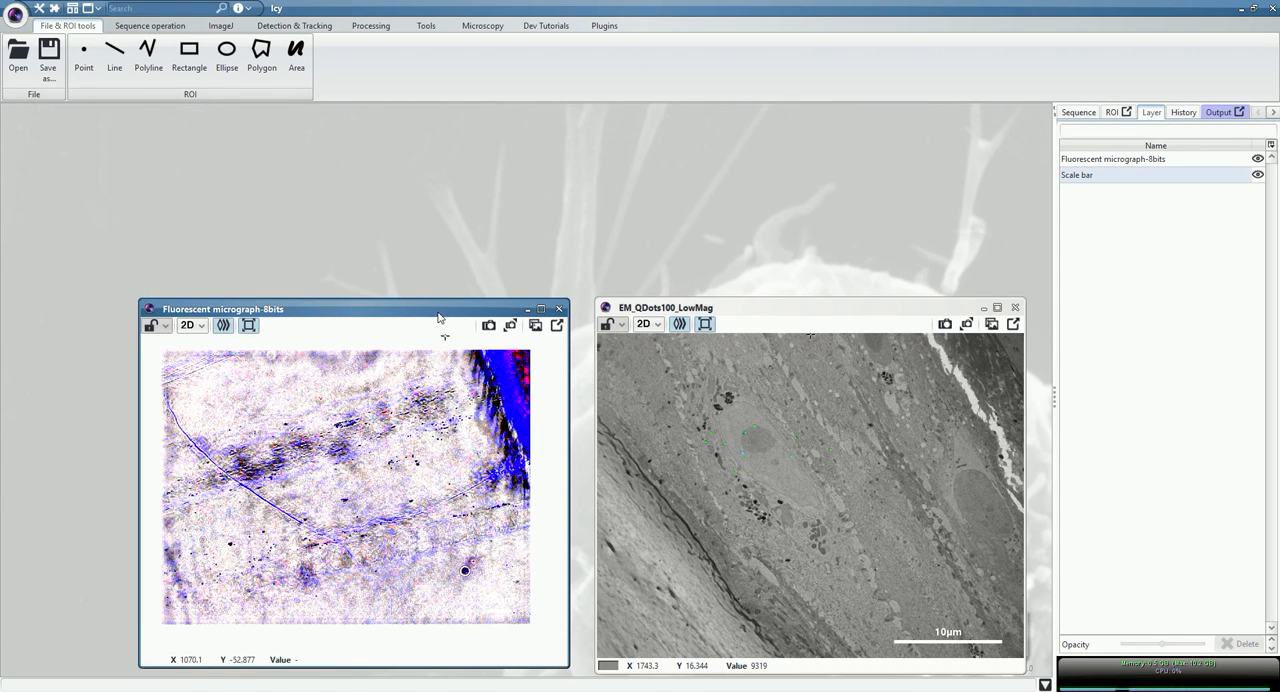
Show only the red QDot channel of the fluorescent micrograph by hiding its Hoechst and Trans channels.
{"action": "left_click", "coordinate": [380, 306]}
{"action": "left_click", "coordinate": [1078, 112]}
{"action": "left_click", "coordinate": [1130, 477]}
{"action": "left_click", "coordinate": [1181, 476]}
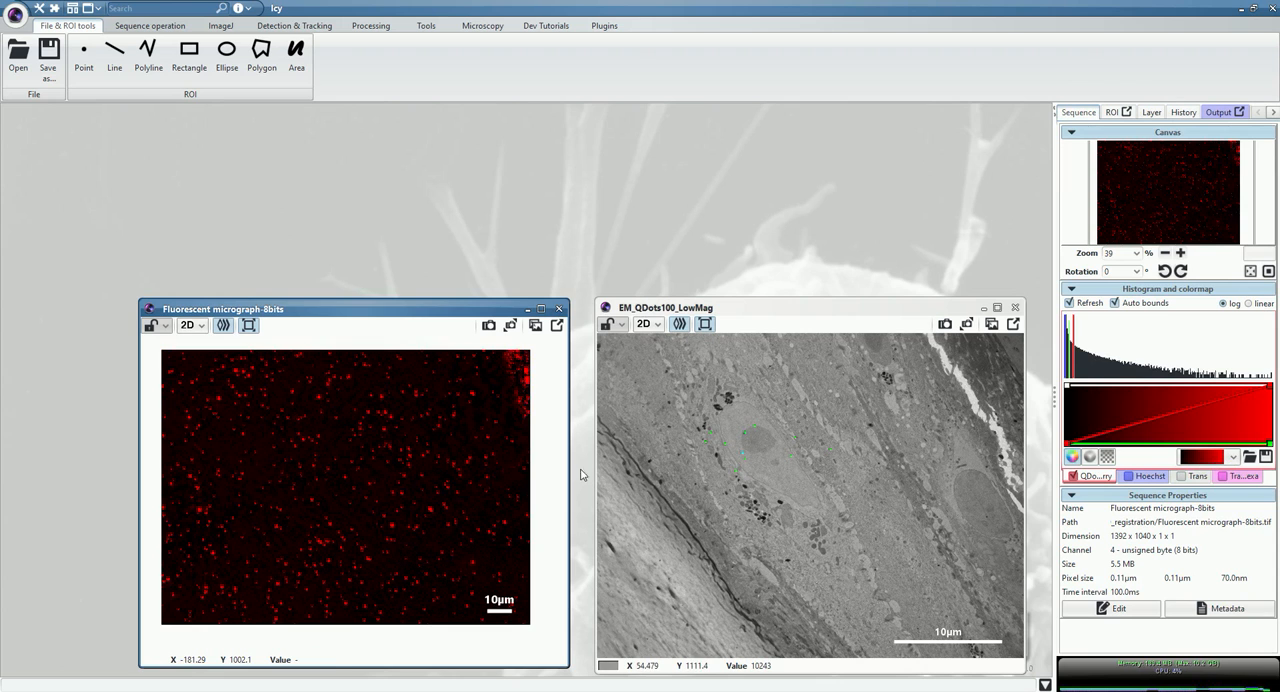
Make the fluorescent micrograph the active image and open the Spot Detector plugin, placing its window clear of the images.
{"action": "scroll", "coordinate": [783, 465], "scroll_direction": "up", "scroll_amount": 5}
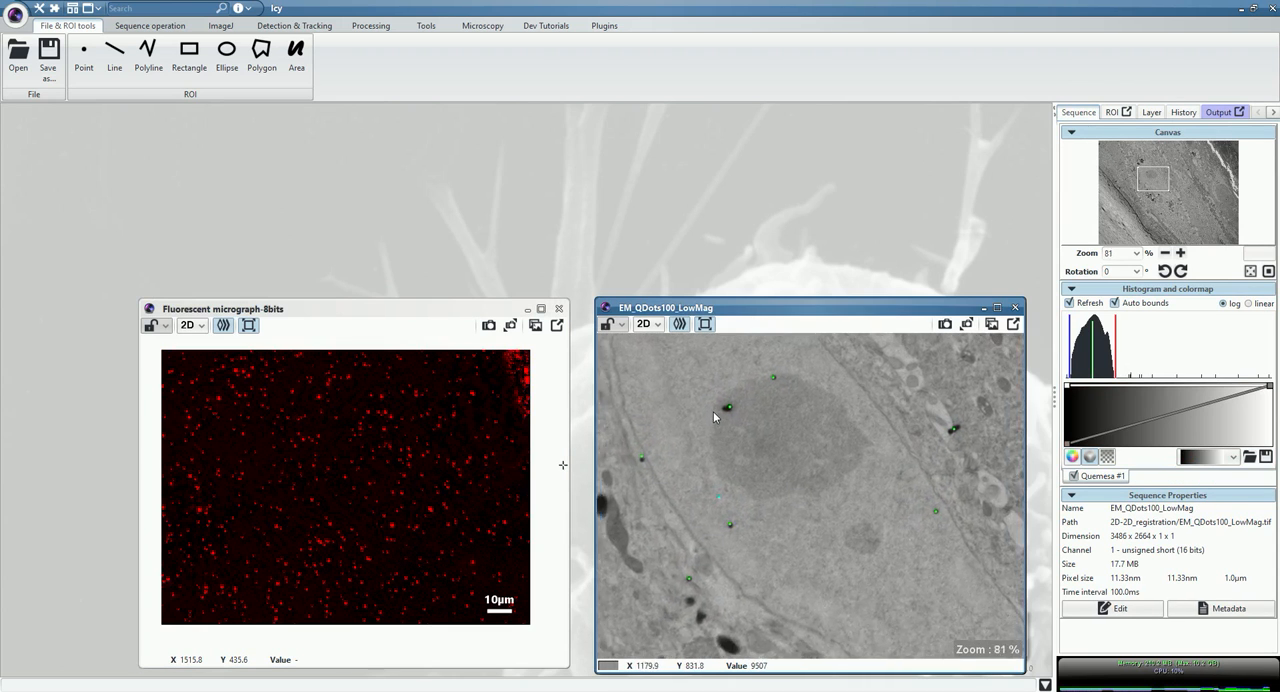
{"action": "left_click", "coordinate": [729, 538]}
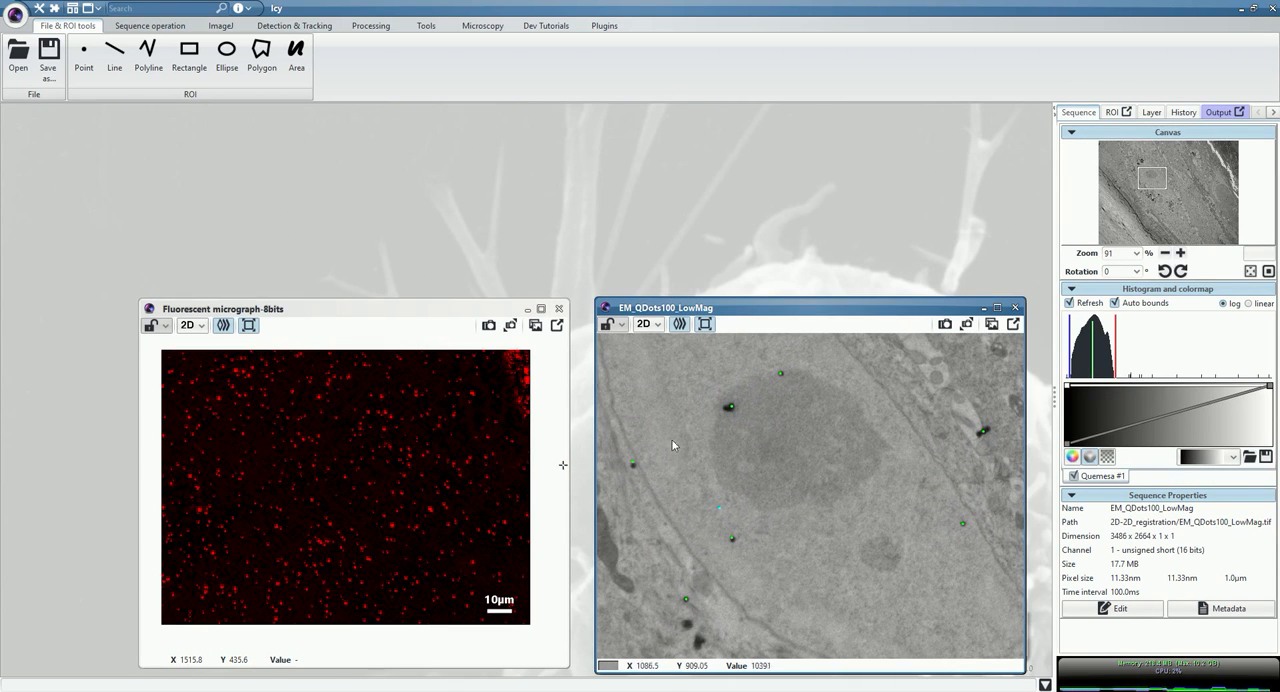
{"action": "scroll", "coordinate": [843, 480], "scroll_direction": "down", "scroll_amount": 4}
{"action": "left_click", "coordinate": [349, 310]}
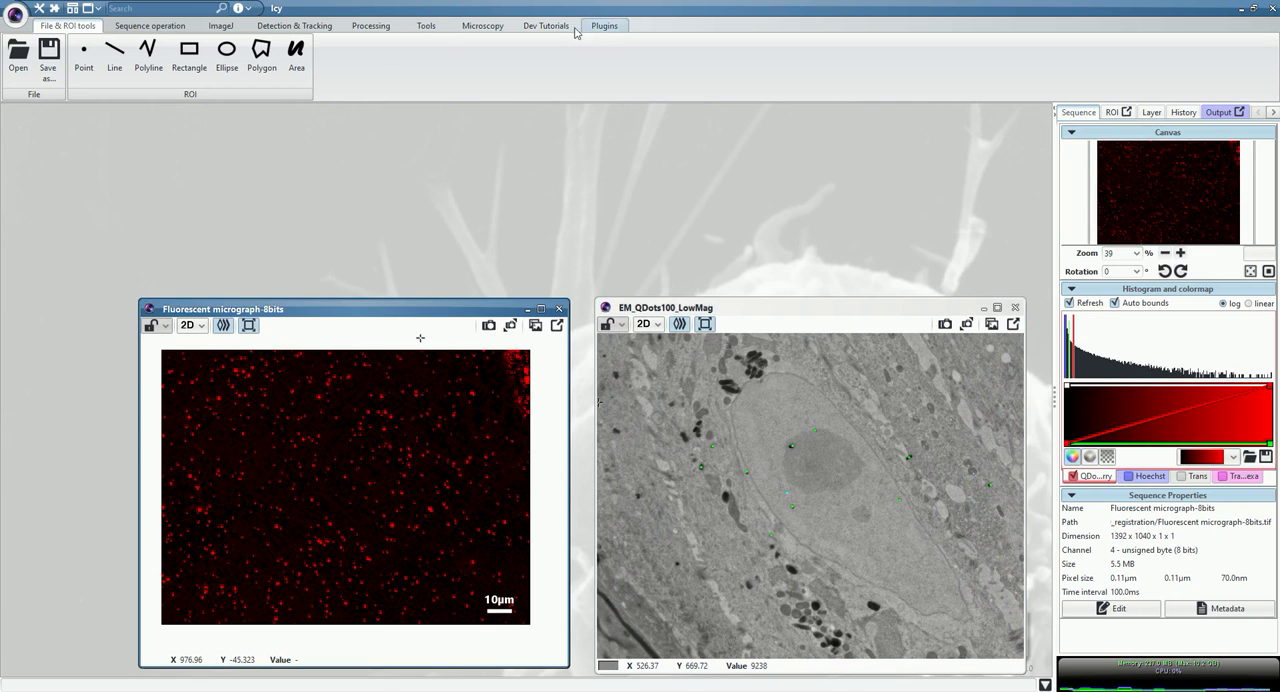
{"action": "left_click", "coordinate": [136, 8]}
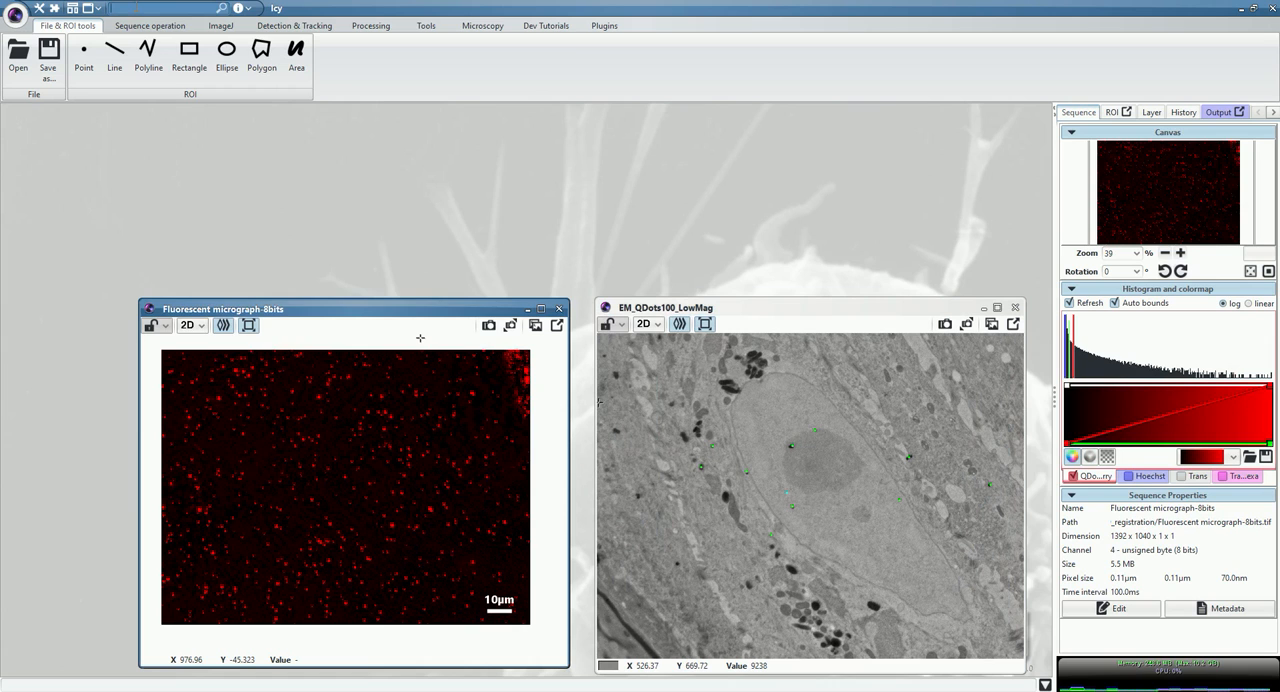
{"action": "type", "text": "spot"}
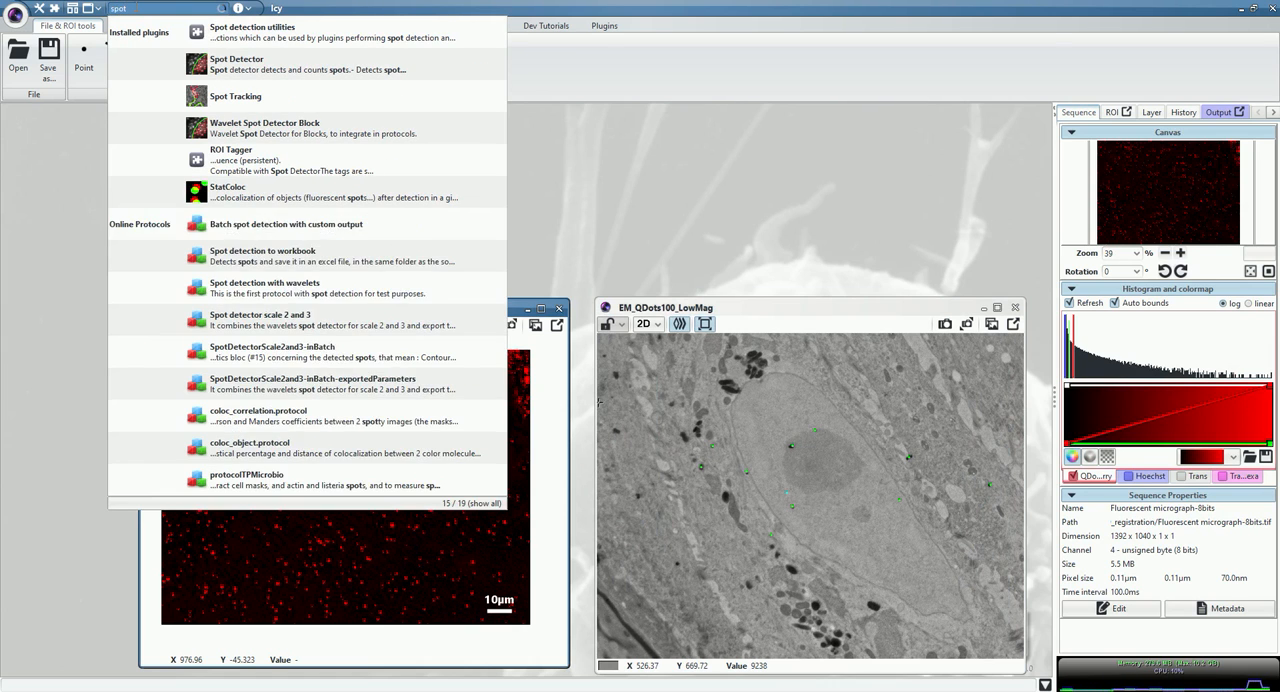
{"action": "left_click", "coordinate": [380, 65]}
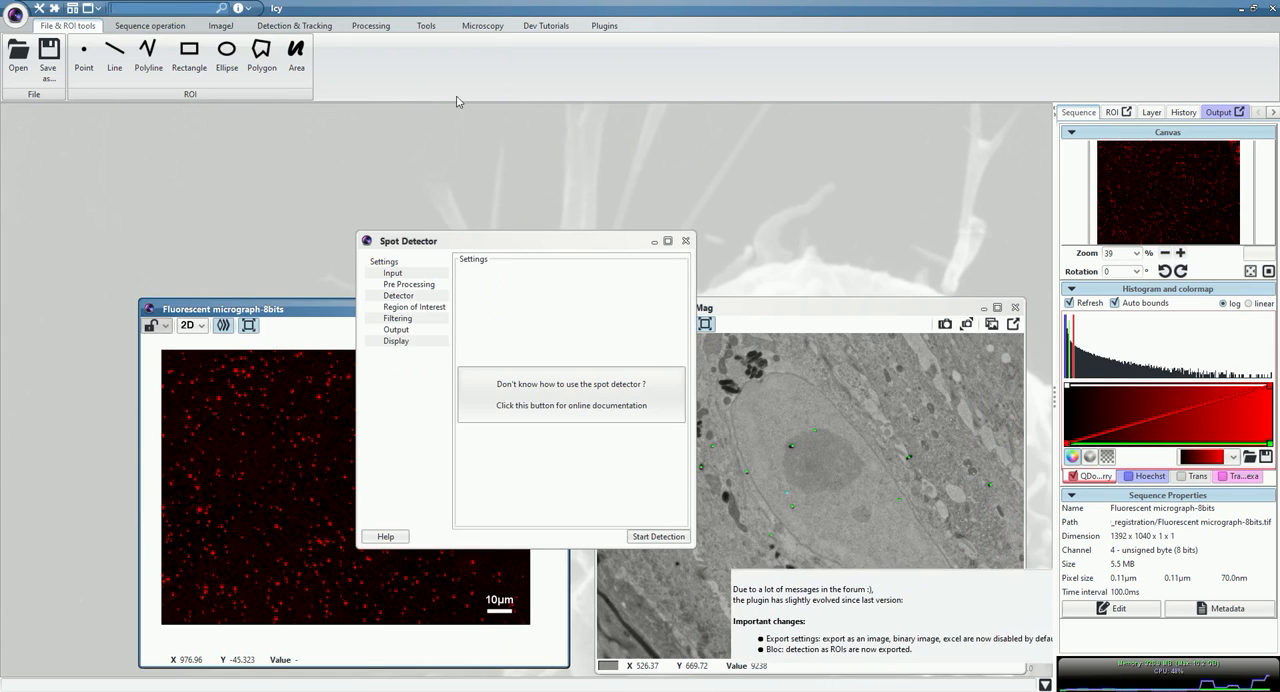
{"action": "left_click_drag", "start_coordinate": [552, 241], "coordinate": [204, 121]}
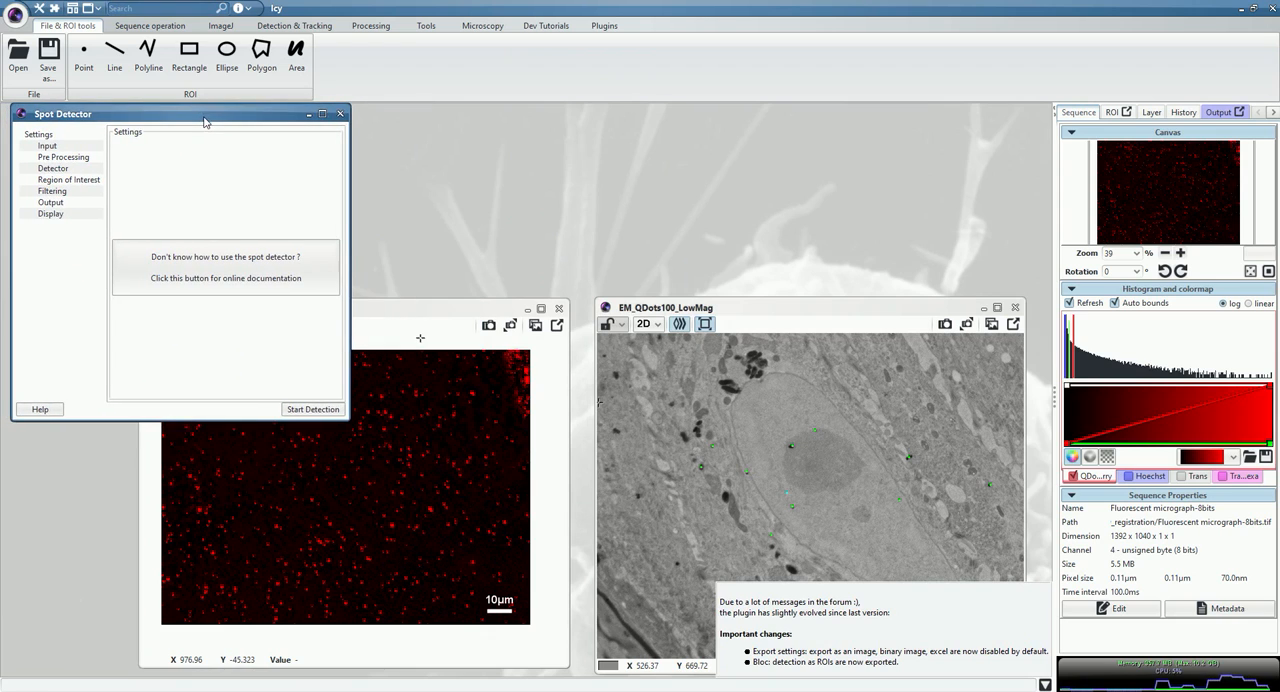
Configure Spot Detector preprocessing with ChannelSelectorPreProcessor on Channel 0 of the fluorescent micrograph.
{"action": "left_click", "coordinate": [60, 148]}
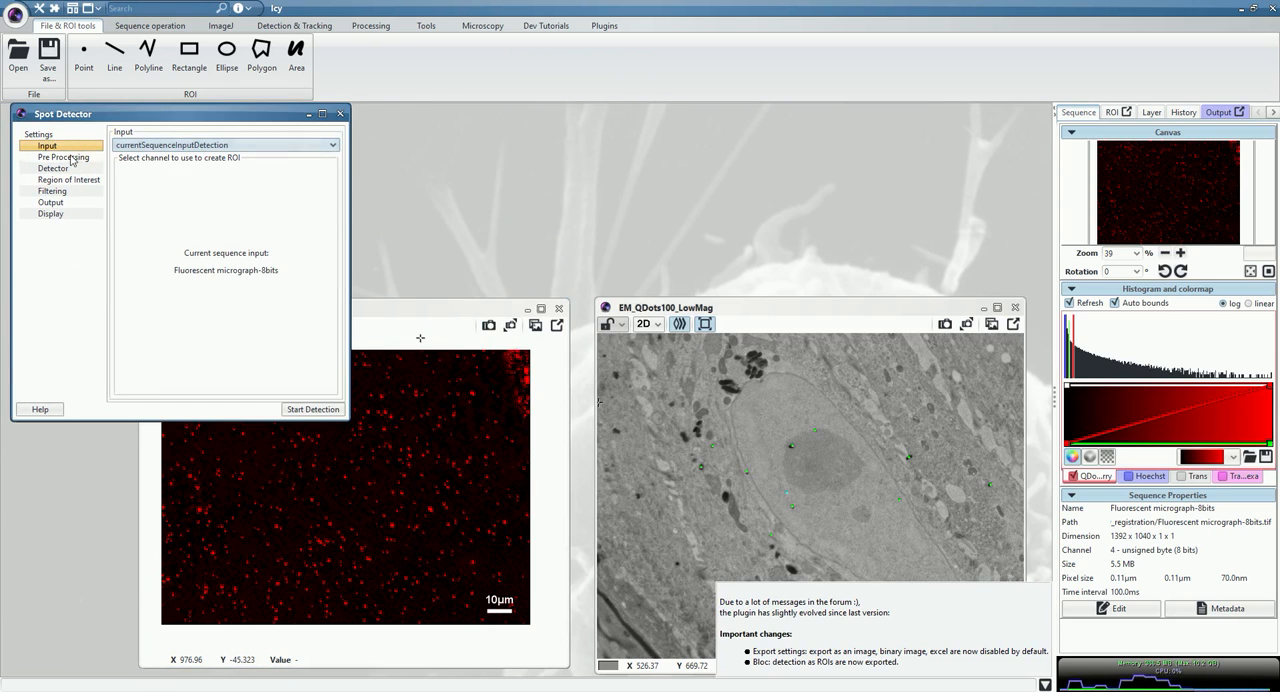
{"action": "left_click", "coordinate": [72, 163]}
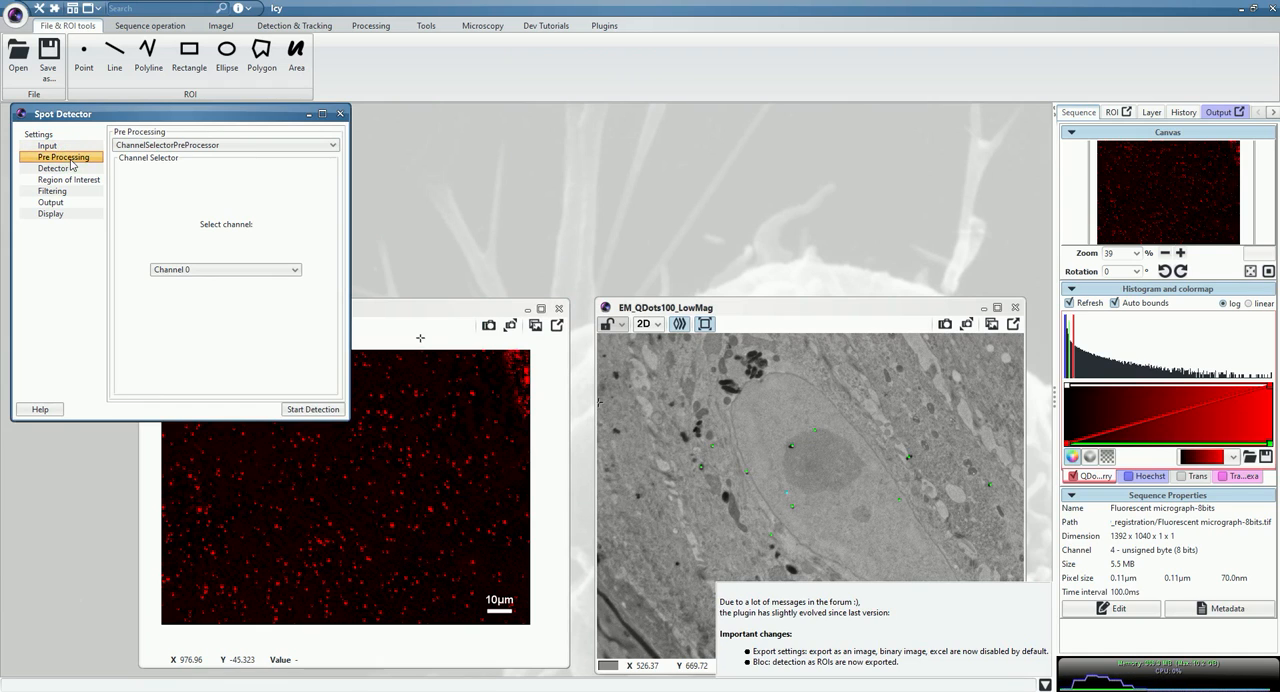
{"action": "left_click", "coordinate": [196, 146]}
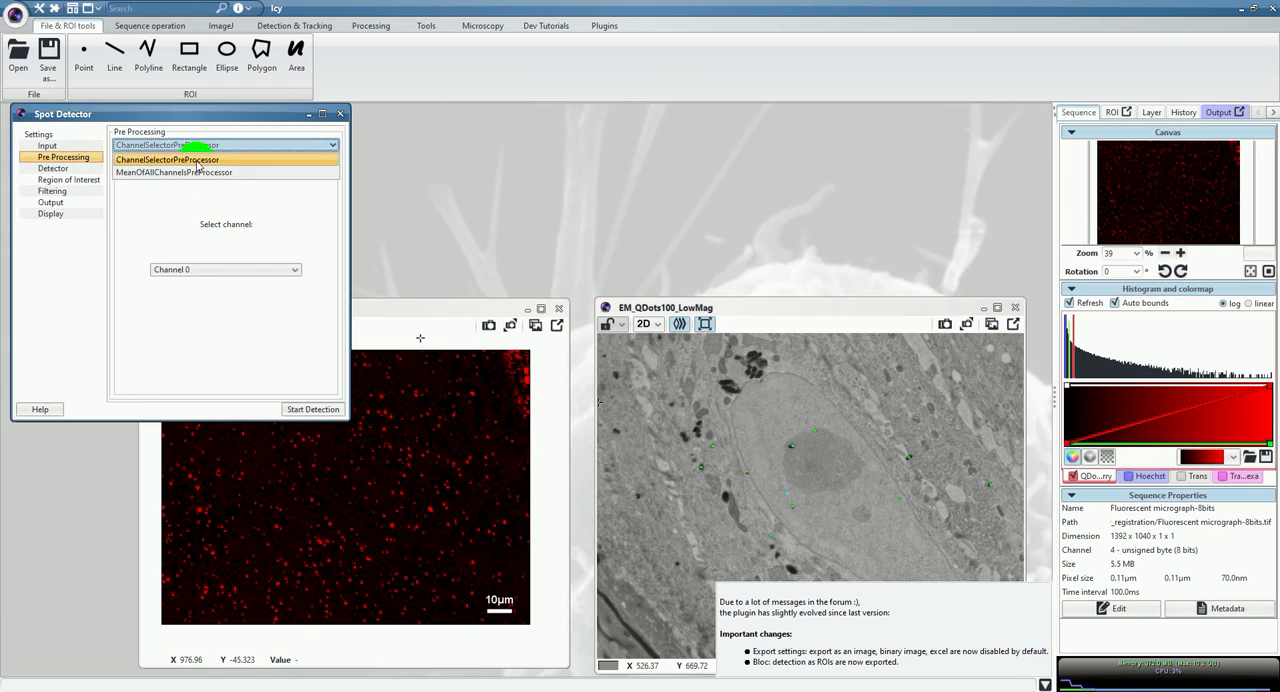
{"action": "left_click", "coordinate": [197, 162]}
{"action": "left_click", "coordinate": [201, 270]}
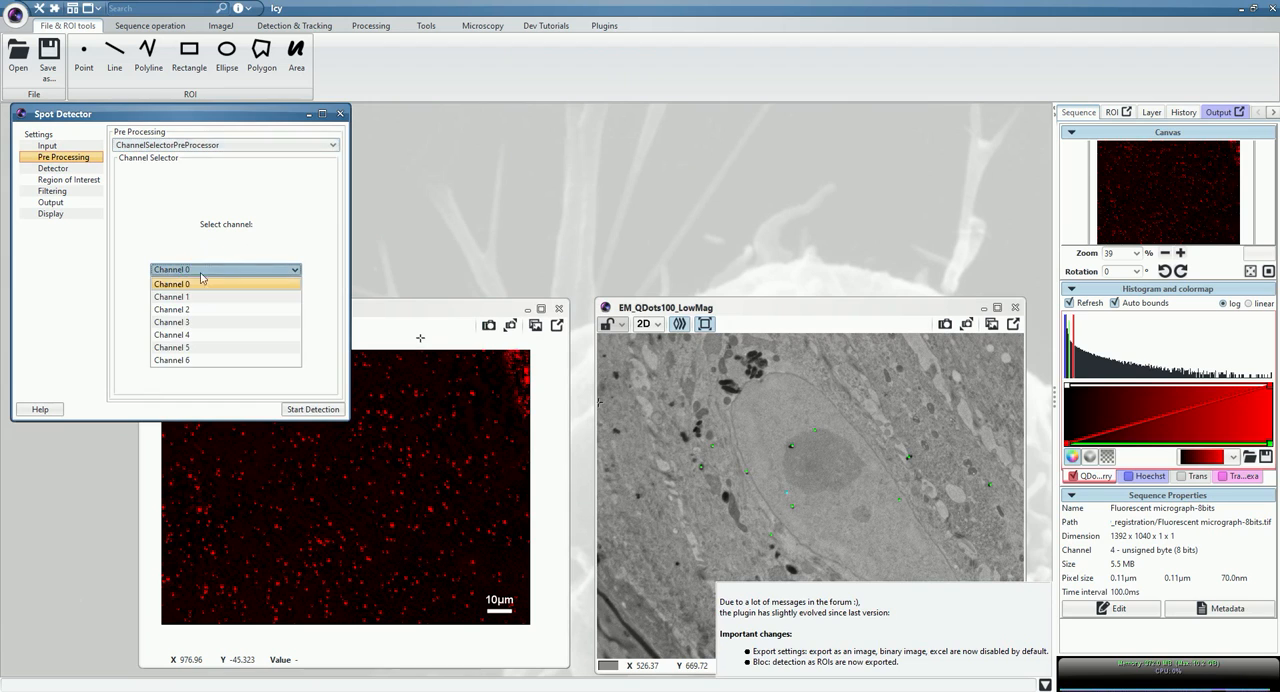
{"action": "left_click", "coordinate": [201, 280]}
{"action": "left_click", "coordinate": [392, 303]}
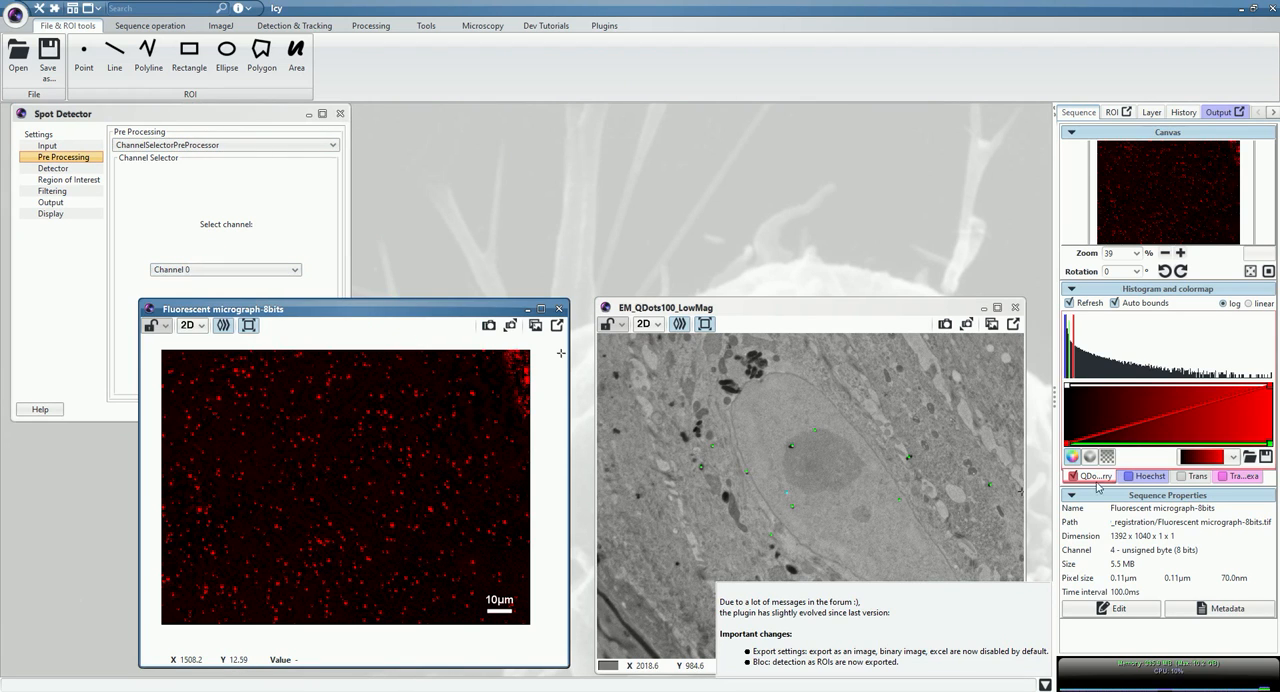
Set the detector to bright spots over a dark background, enable Scale 3, and add Scale 4 but disable it.
{"action": "left_click", "coordinate": [63, 167]}
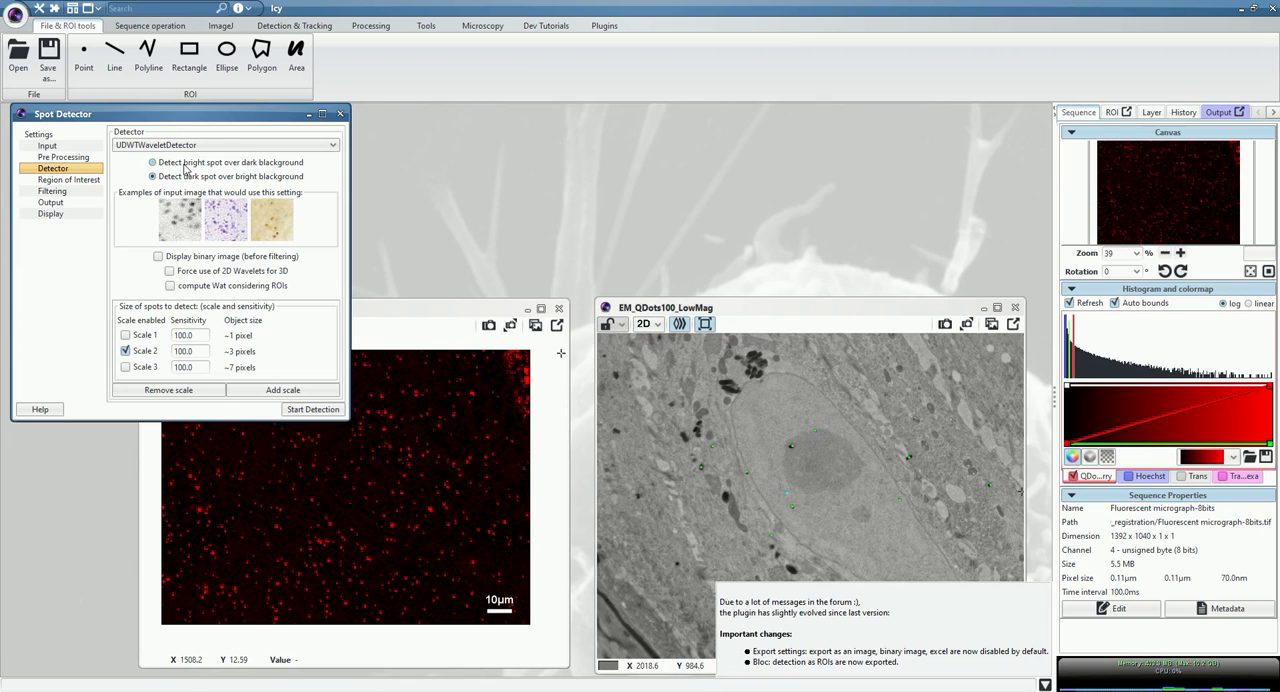
{"action": "left_click", "coordinate": [185, 163]}
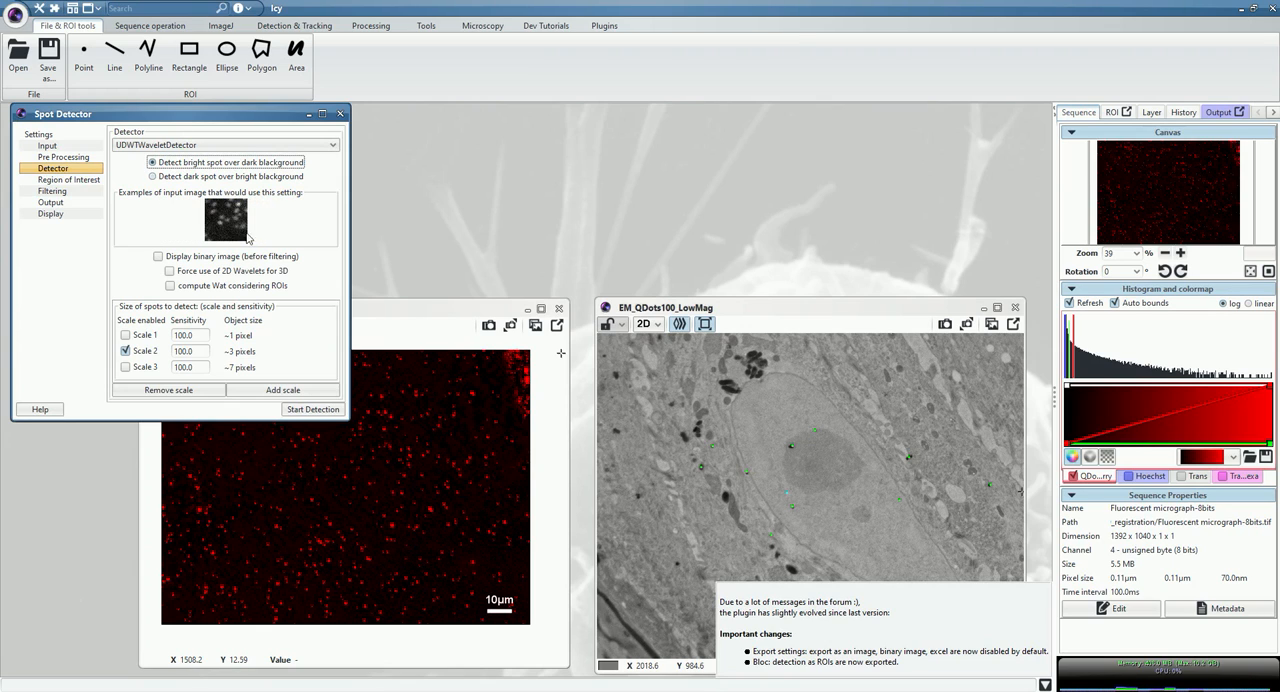
{"action": "left_click", "coordinate": [126, 367]}
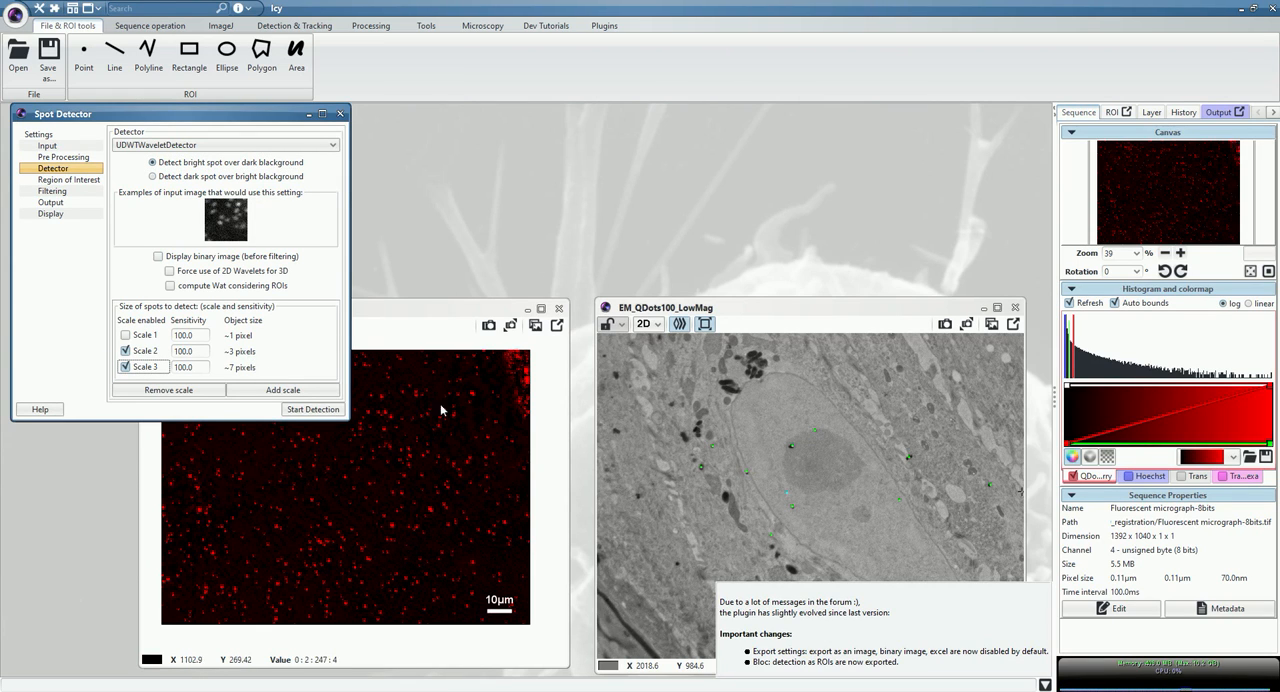
{"action": "left_click", "coordinate": [290, 392]}
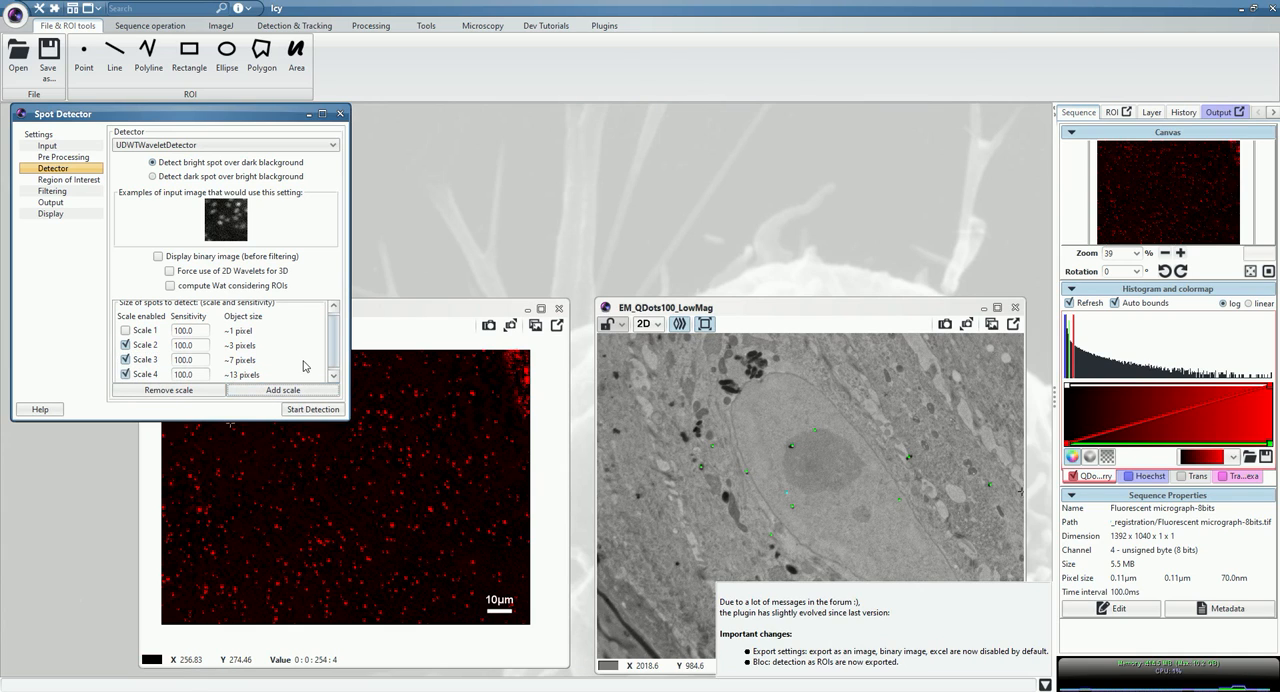
{"action": "left_click", "coordinate": [128, 374]}
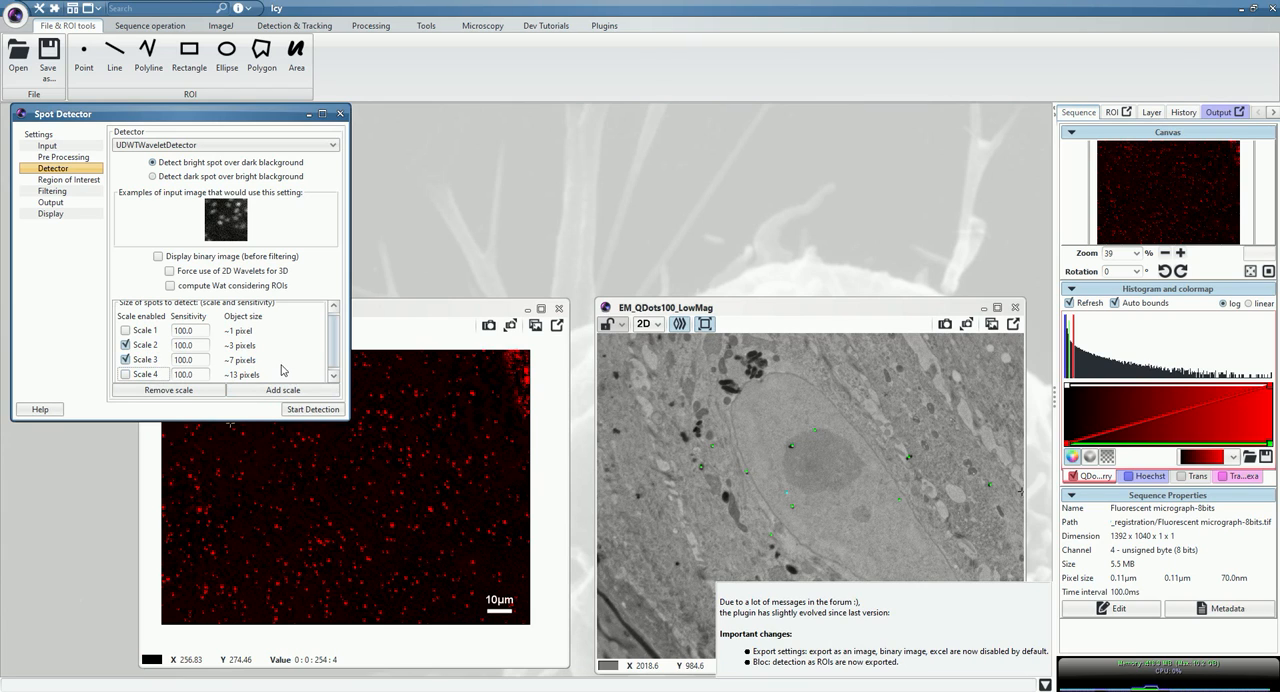
Enable Export to ROI in the Spot Detector output settings and run the detection.
{"action": "left_click", "coordinate": [50, 202]}
{"action": "scroll", "coordinate": [270, 322], "scroll_direction": "down", "scroll_amount": 3}
{"action": "scroll", "coordinate": [270, 322], "scroll_direction": "down", "scroll_amount": 1}
{"action": "left_click", "coordinate": [150, 321]}
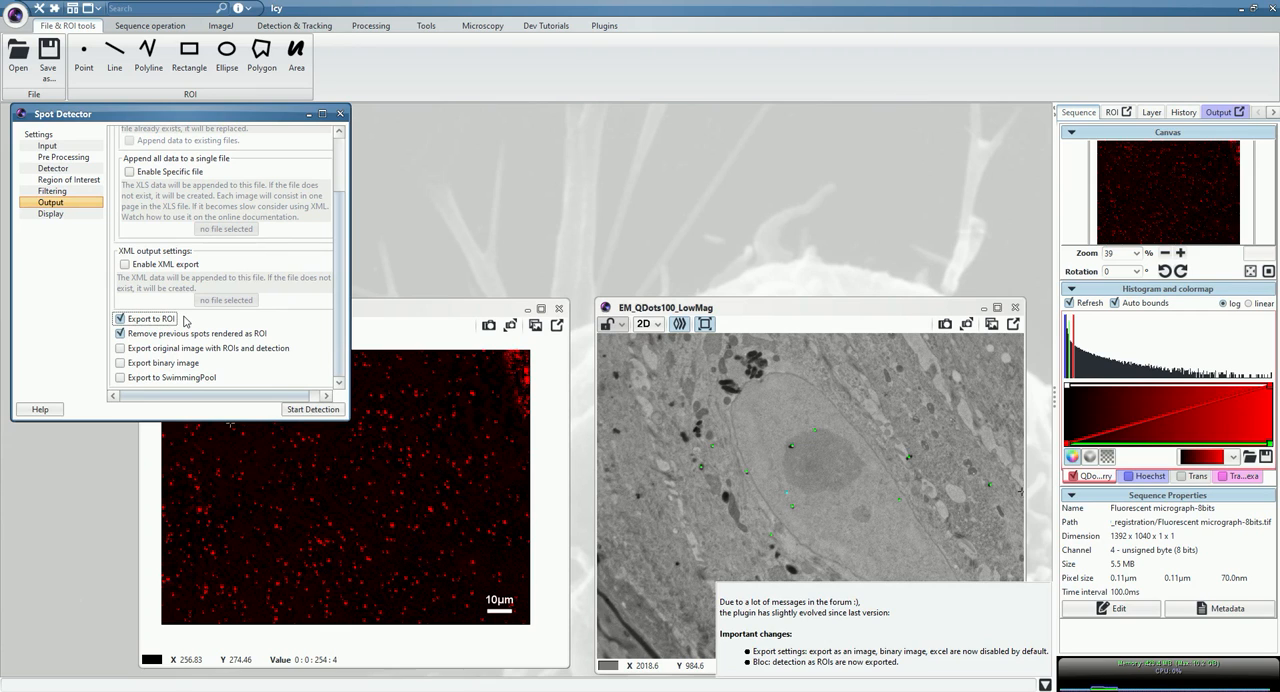
{"action": "left_click", "coordinate": [306, 410]}
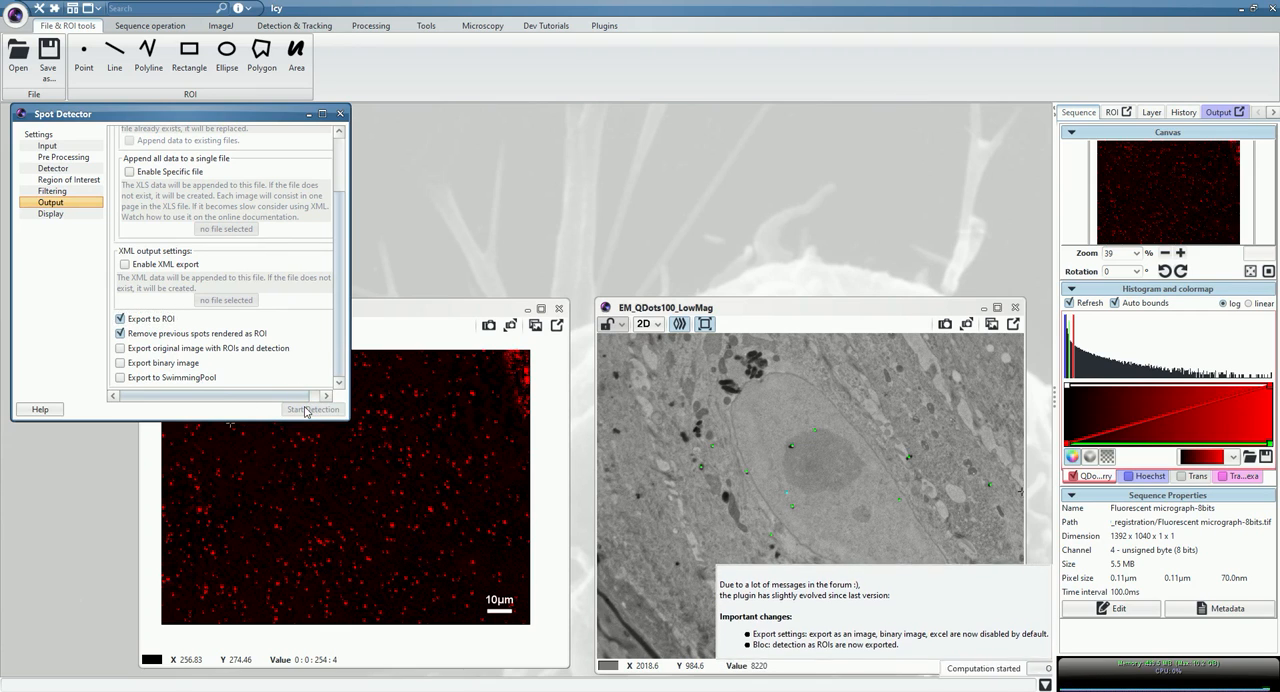
Examine the detected spot ROIs up close across the fluorescent micrograph.
{"action": "left_click", "coordinate": [342, 486]}
{"action": "scroll", "coordinate": [336, 480], "scroll_direction": "up", "scroll_amount": 6}
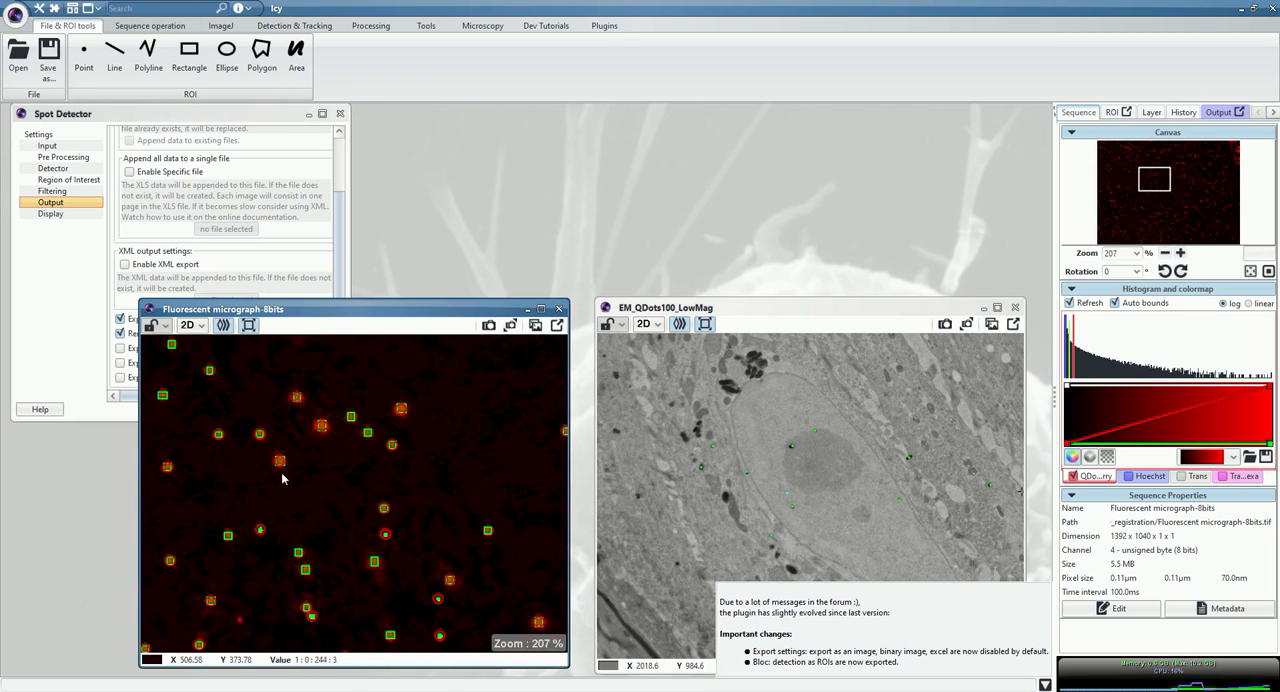
{"action": "scroll", "coordinate": [308, 424], "scroll_direction": "down", "scroll_amount": 1}
{"action": "scroll", "coordinate": [306, 428], "scroll_direction": "down", "scroll_amount": 4}
{"action": "scroll", "coordinate": [315, 566], "scroll_direction": "up", "scroll_amount": 5}
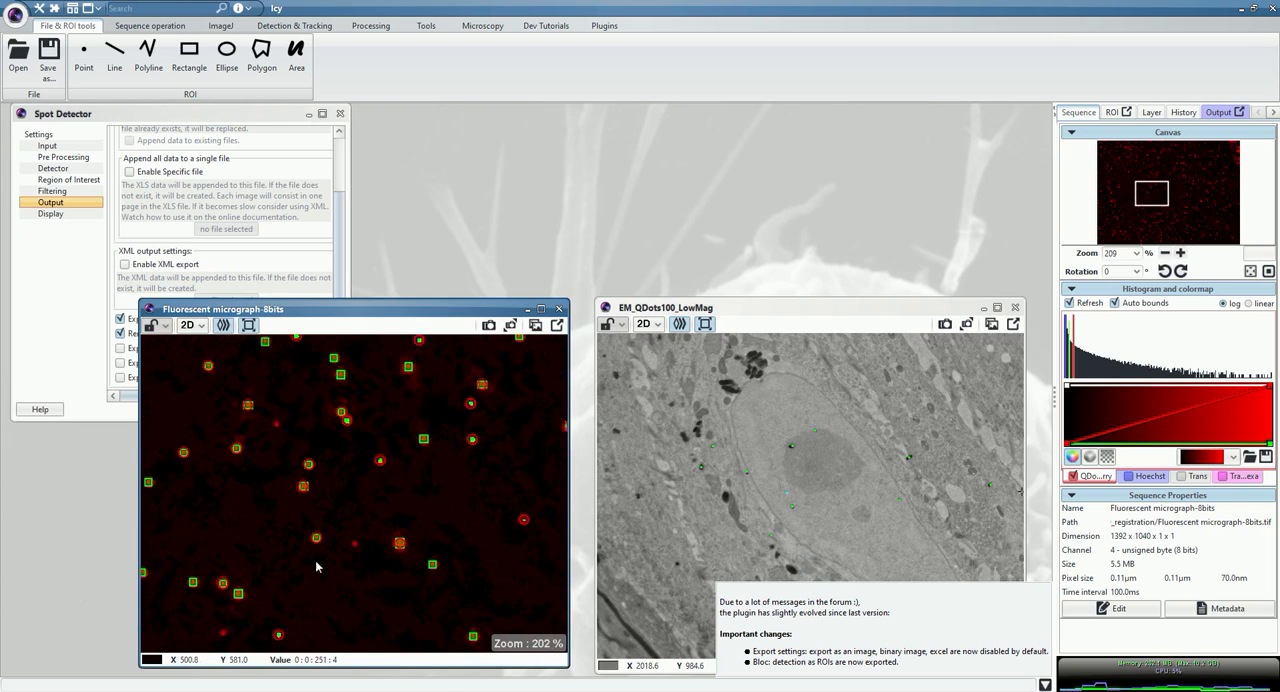
{"action": "scroll", "coordinate": [318, 555], "scroll_direction": "up", "scroll_amount": 1}
{"action": "scroll", "coordinate": [338, 501], "scroll_direction": "down", "scroll_amount": 3}
{"action": "scroll", "coordinate": [284, 489], "scroll_direction": "down", "scroll_amount": 6}
{"action": "scroll", "coordinate": [269, 435], "scroll_direction": "up", "scroll_amount": 1}
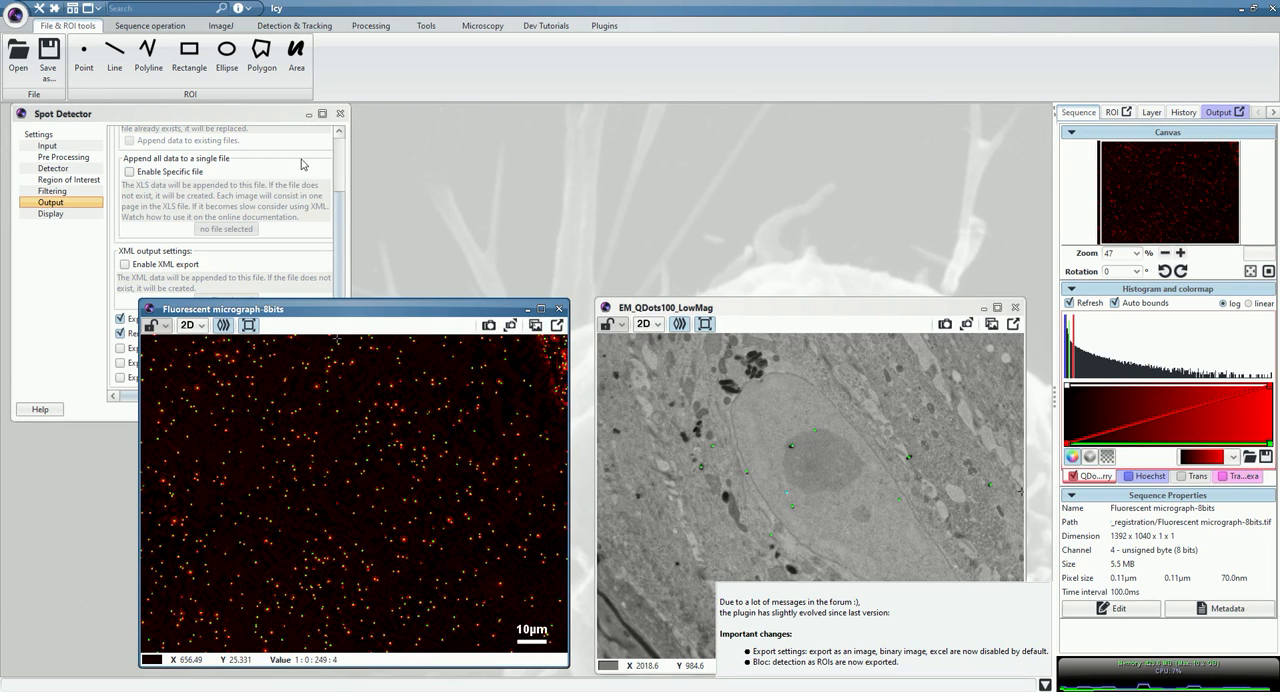
Find and open the ec-CLEM plugin, placing its window away from the EM image.
{"action": "left_click", "coordinate": [165, 8]}
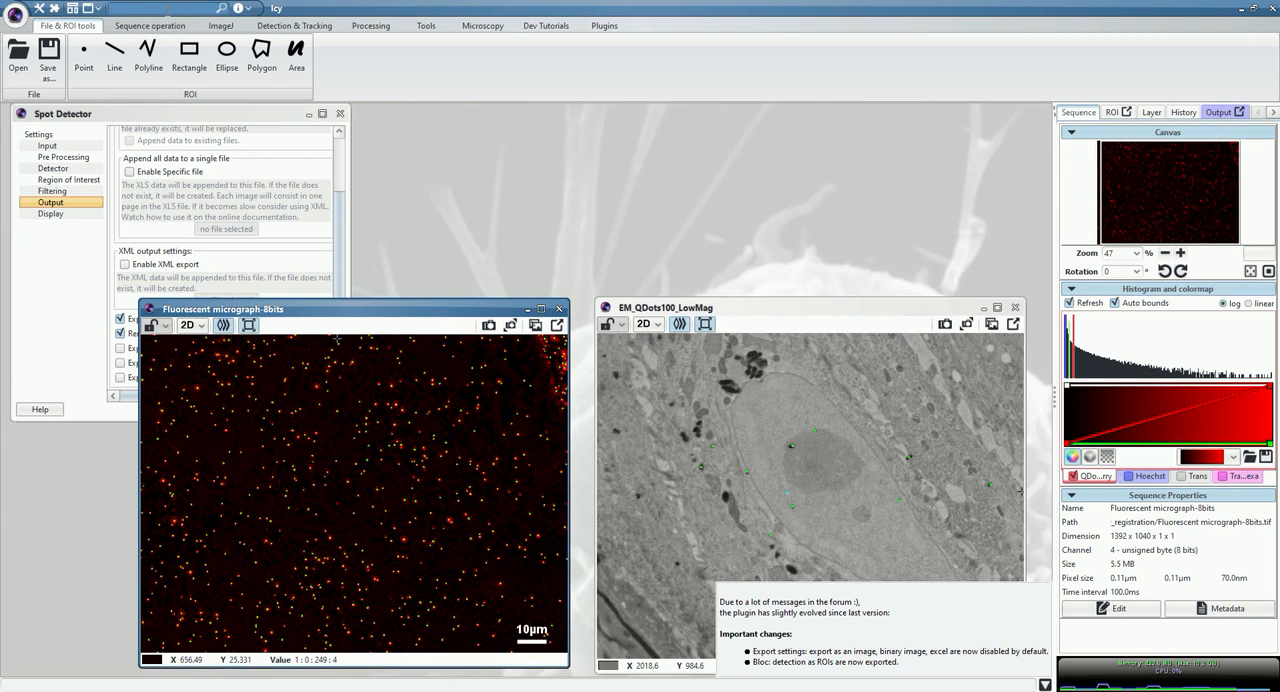
{"action": "type", "text": "ec-"}
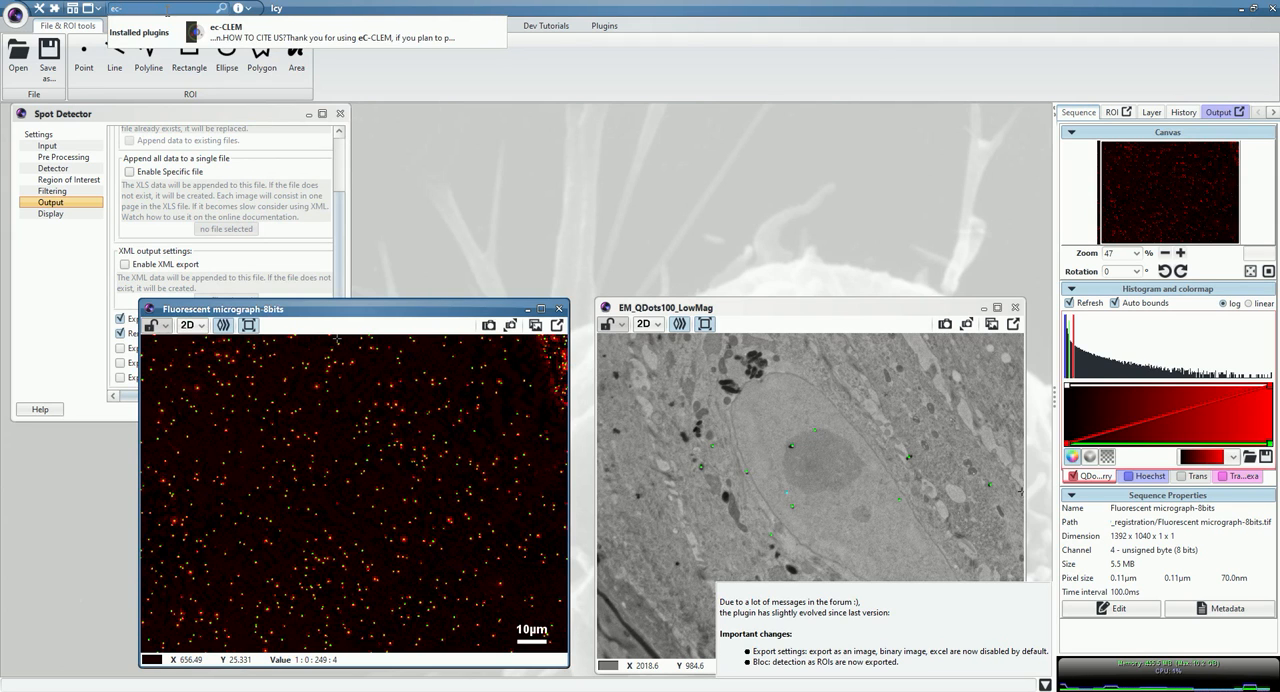
{"action": "left_click", "coordinate": [243, 35]}
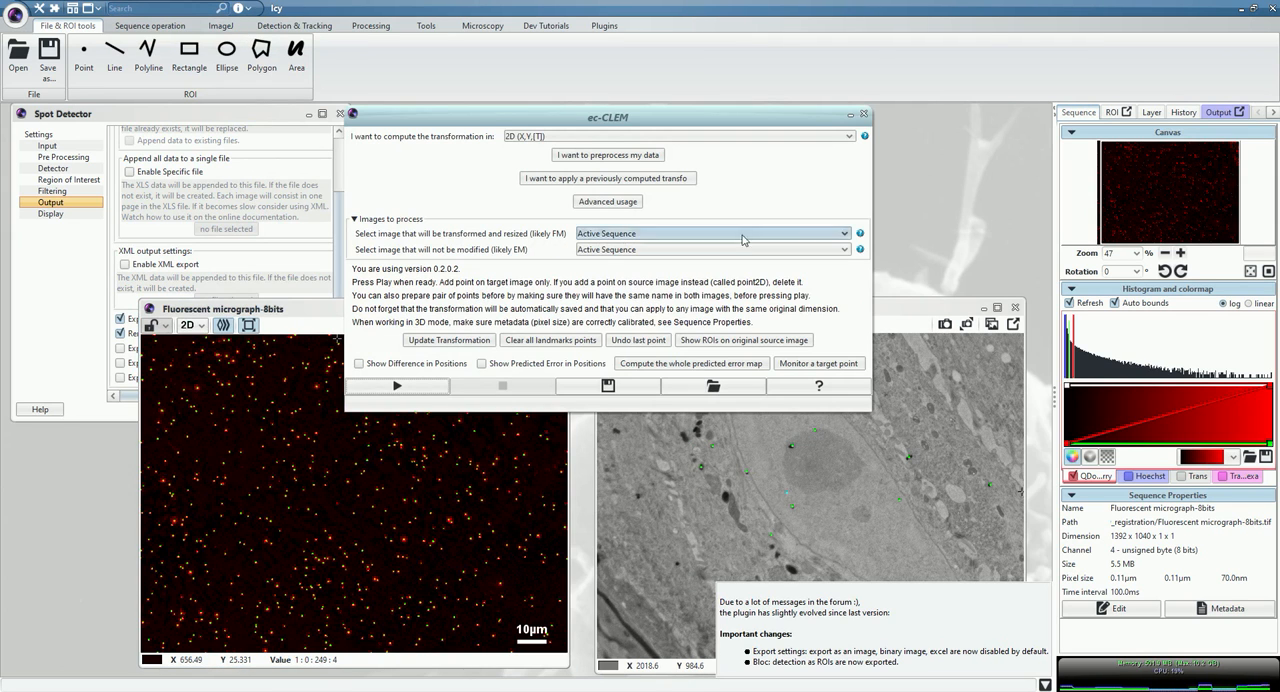
{"action": "left_click_drag", "start_coordinate": [589, 116], "coordinate": [234, 125]}
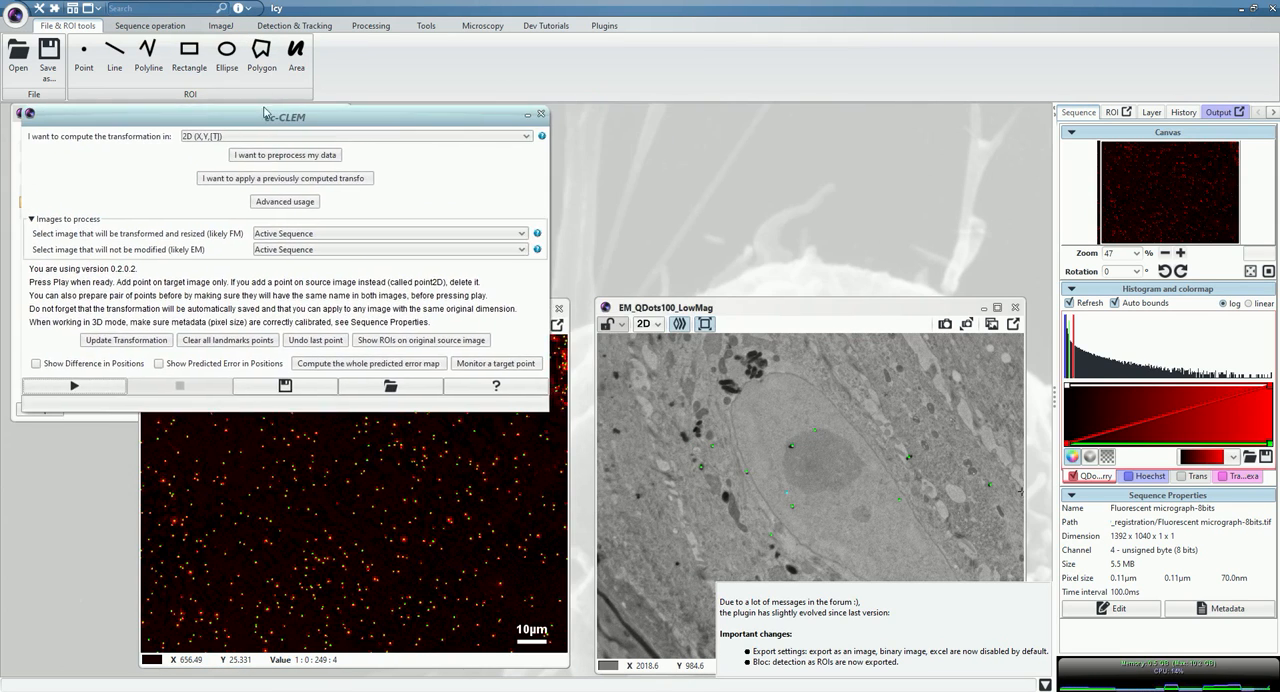
Launch the AutoFinder utility for locating the cell from EM to LM through ec-CLEM's advanced usage options.
{"action": "left_click", "coordinate": [289, 206]}
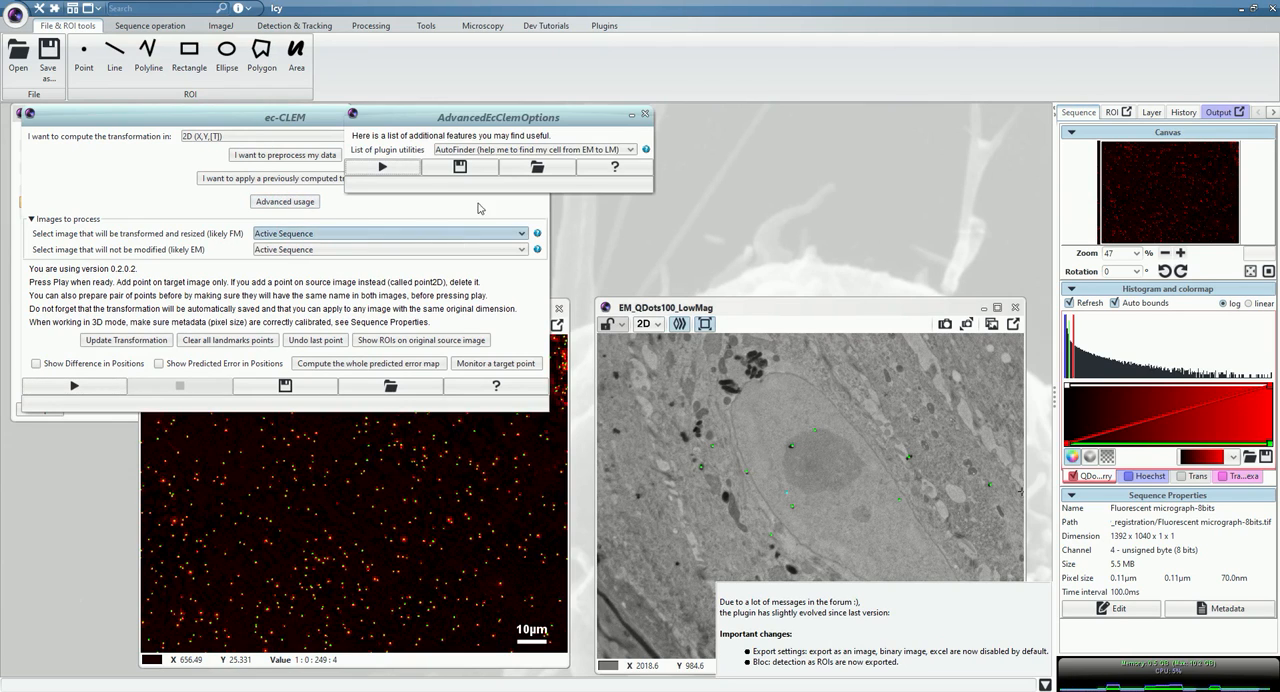
{"action": "left_click", "coordinate": [460, 150]}
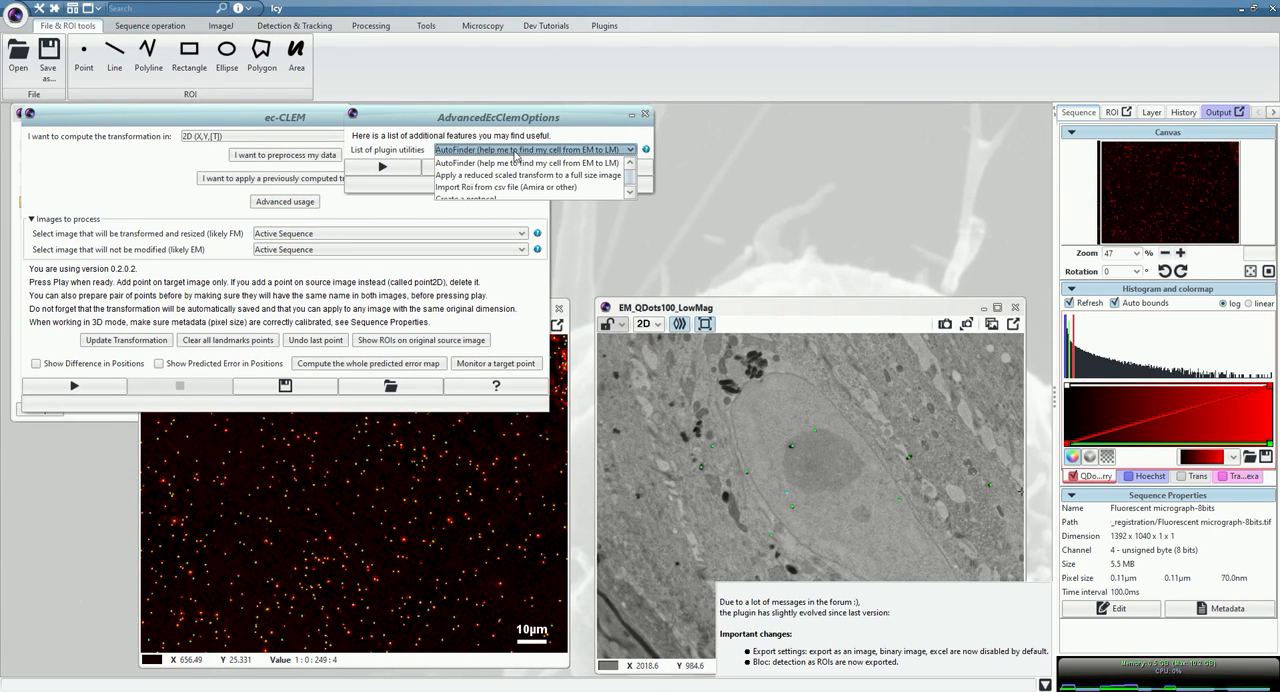
{"action": "left_click", "coordinate": [577, 163]}
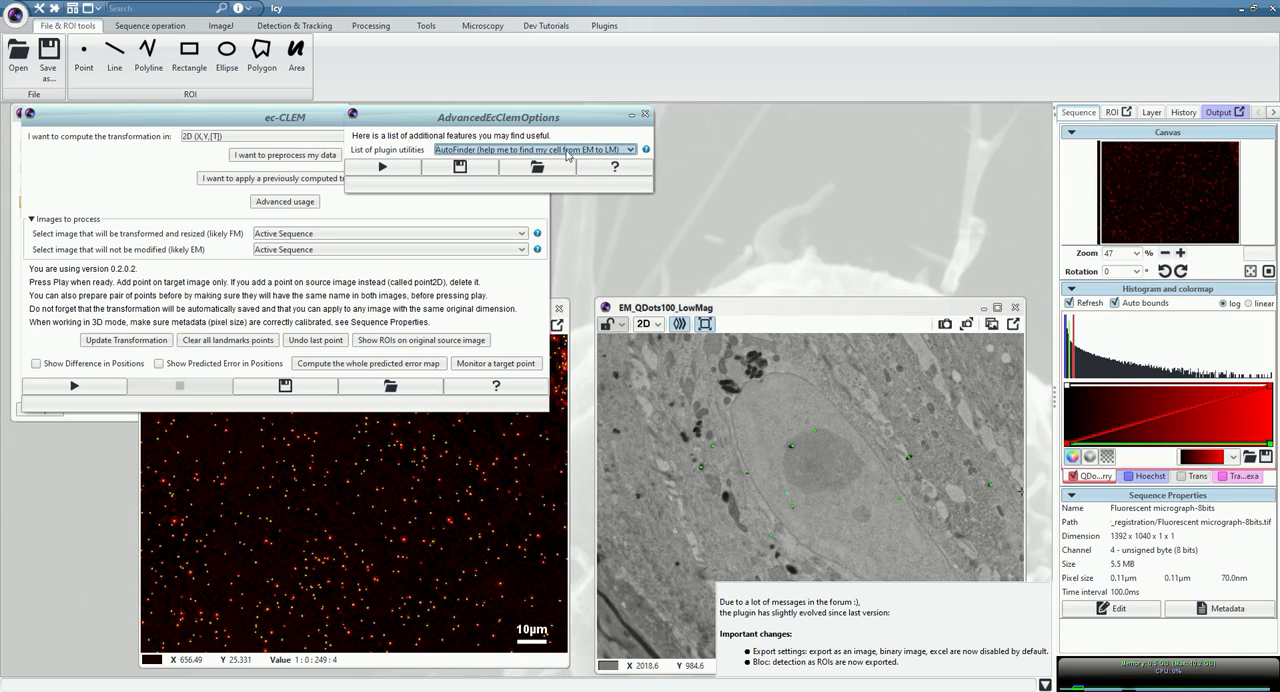
{"action": "left_click", "coordinate": [382, 166]}
{"action": "left_click_drag", "start_coordinate": [919, 117], "coordinate": [640, 117]}
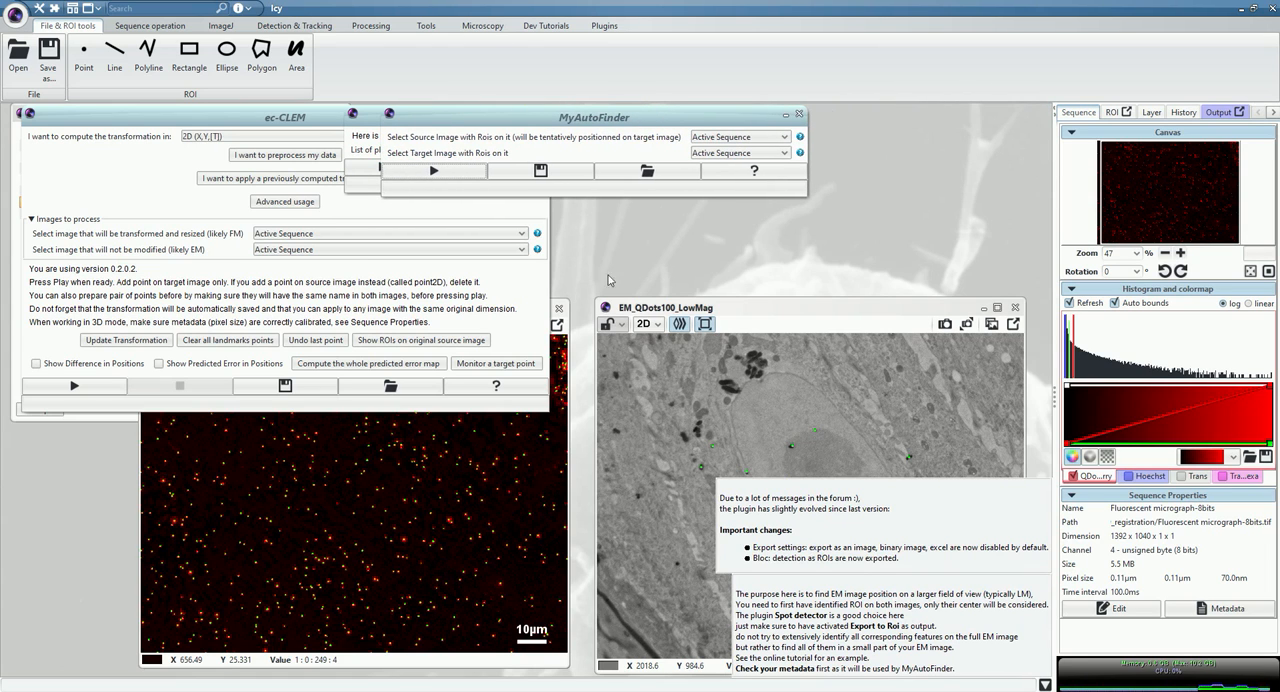
Run MyAutoFinder with EM_QDots100_LowMag as the source image and Fluorescent micrograph-8bits as the target image.
{"action": "left_click", "coordinate": [464, 464]}
{"action": "scroll", "coordinate": [464, 464], "scroll_direction": "down", "scroll_amount": 1}
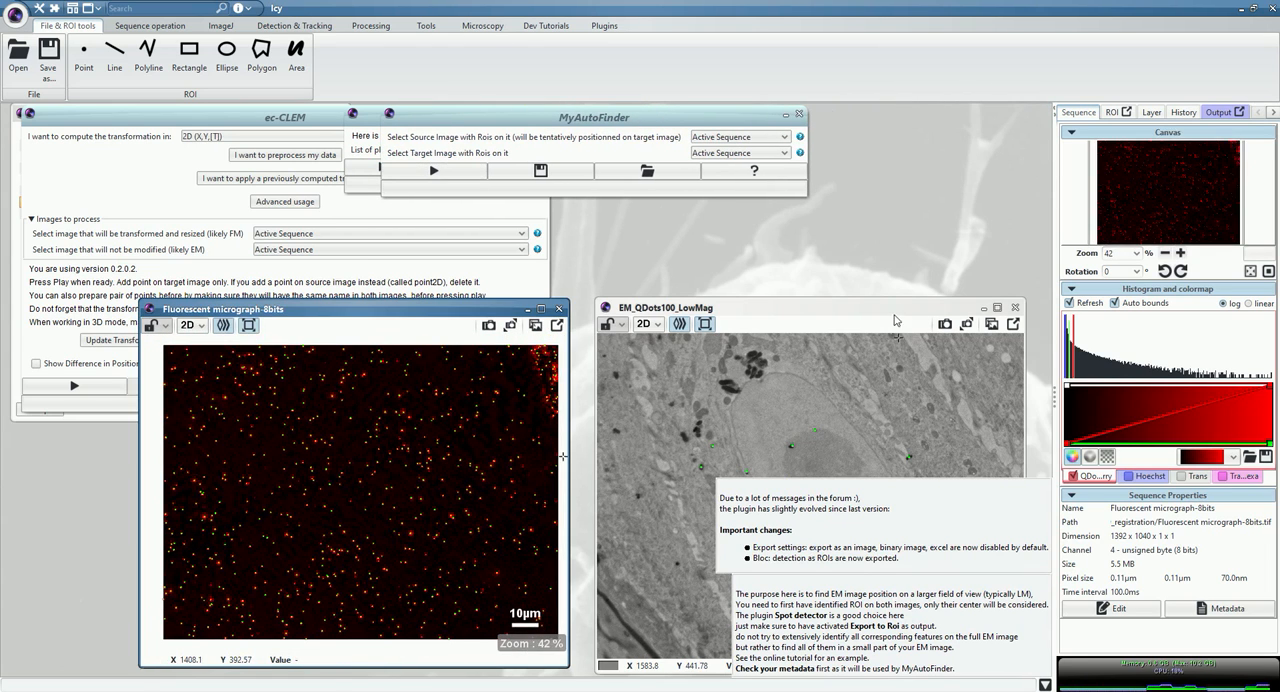
{"action": "left_click", "coordinate": [874, 465]}
{"action": "scroll", "coordinate": [874, 465], "scroll_direction": "down", "scroll_amount": 2}
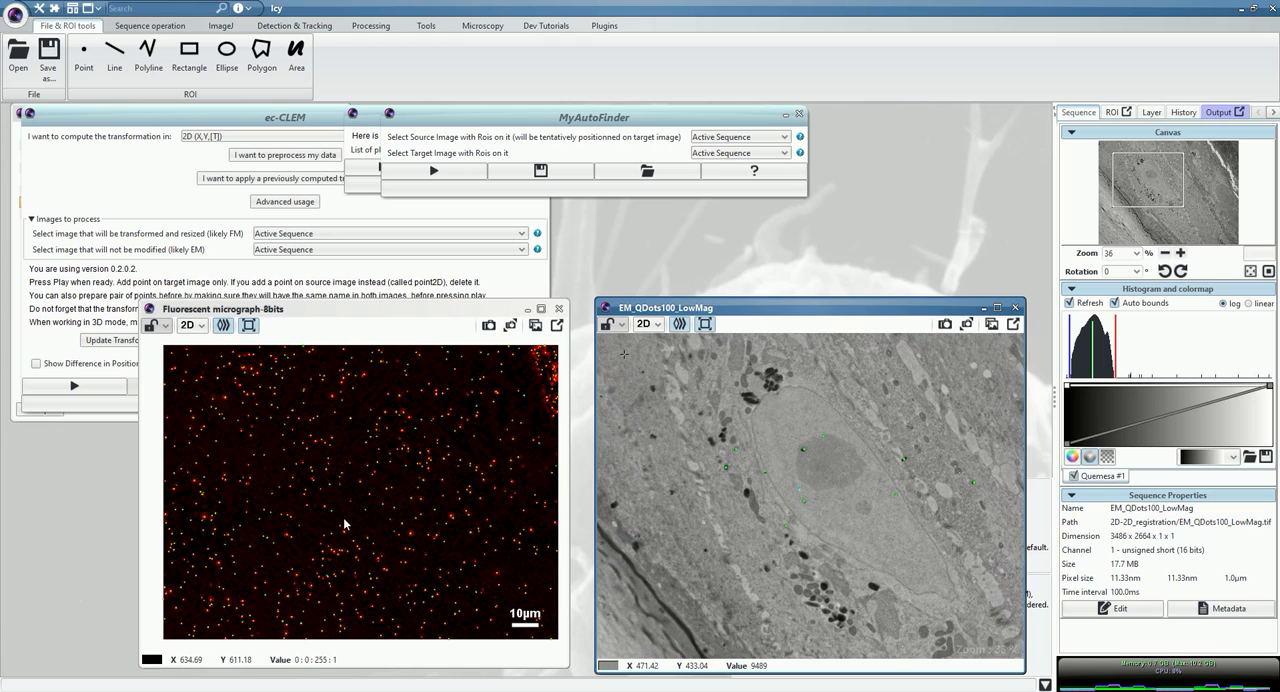
{"action": "scroll", "coordinate": [822, 513], "scroll_direction": "down", "scroll_amount": 1}
{"action": "scroll", "coordinate": [853, 527], "scroll_direction": "down", "scroll_amount": 1}
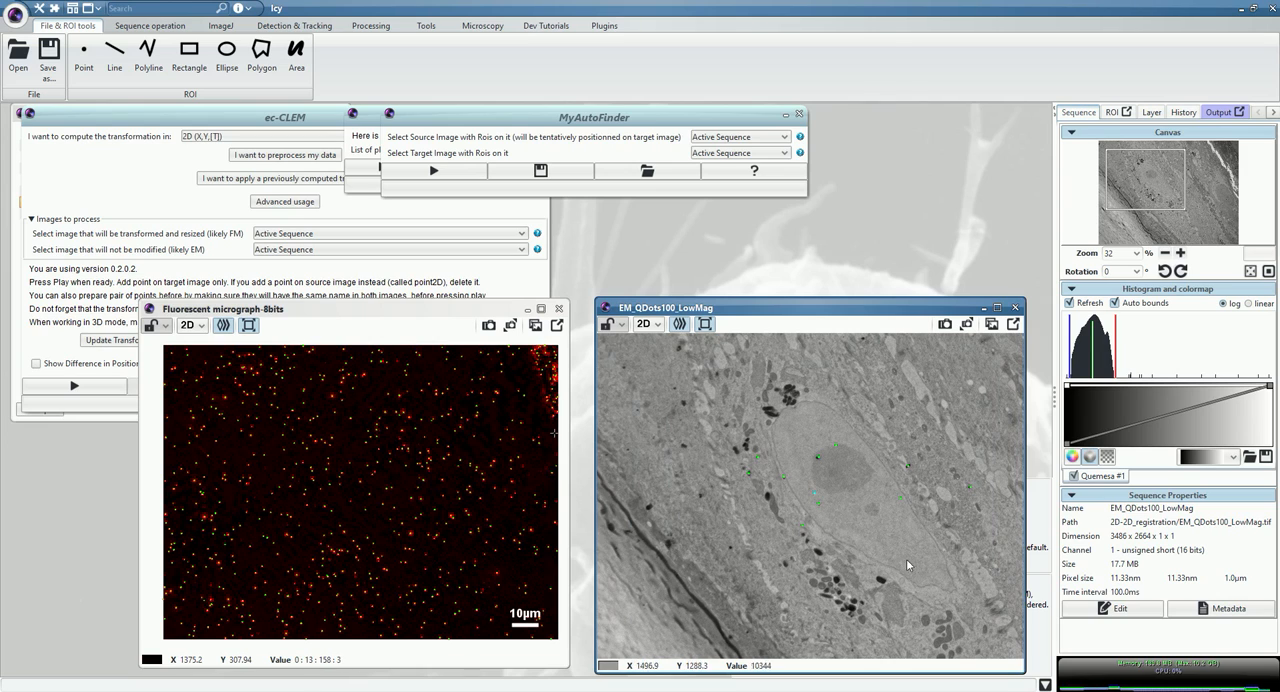
{"action": "left_click", "coordinate": [727, 139]}
{"action": "left_click", "coordinate": [721, 170]}
{"action": "left_click", "coordinate": [724, 153]}
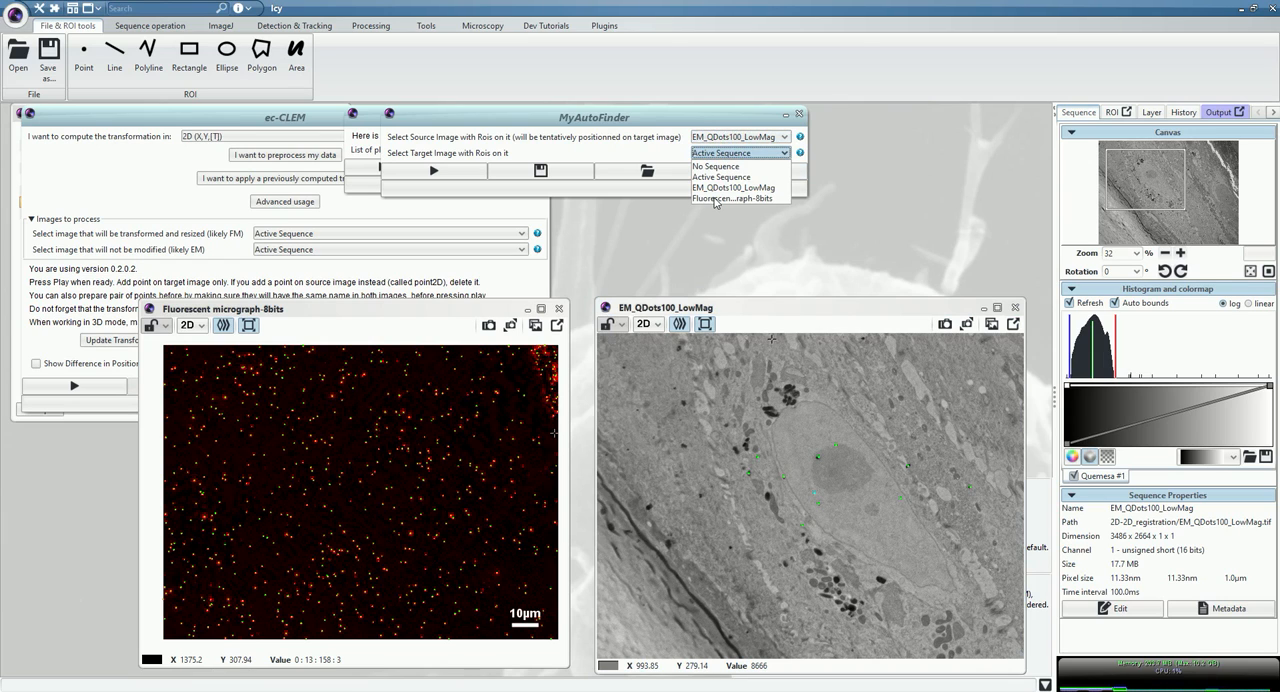
{"action": "left_click", "coordinate": [714, 199]}
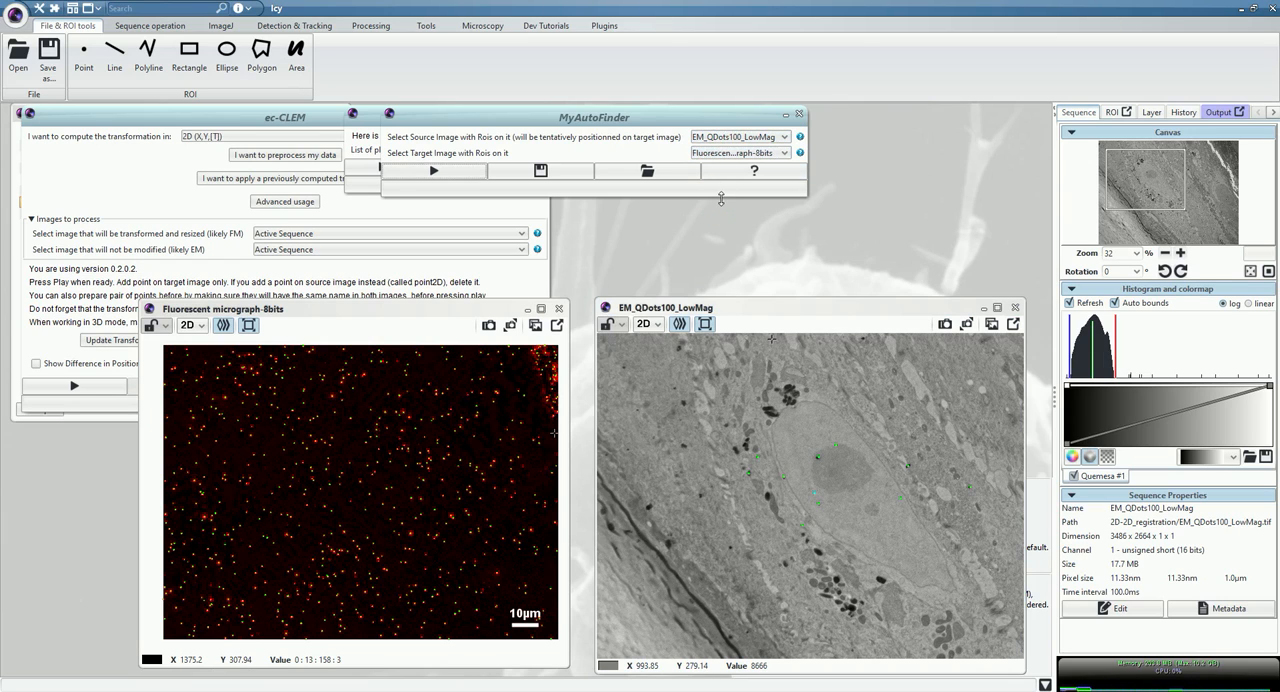
{"action": "left_click", "coordinate": [453, 178]}
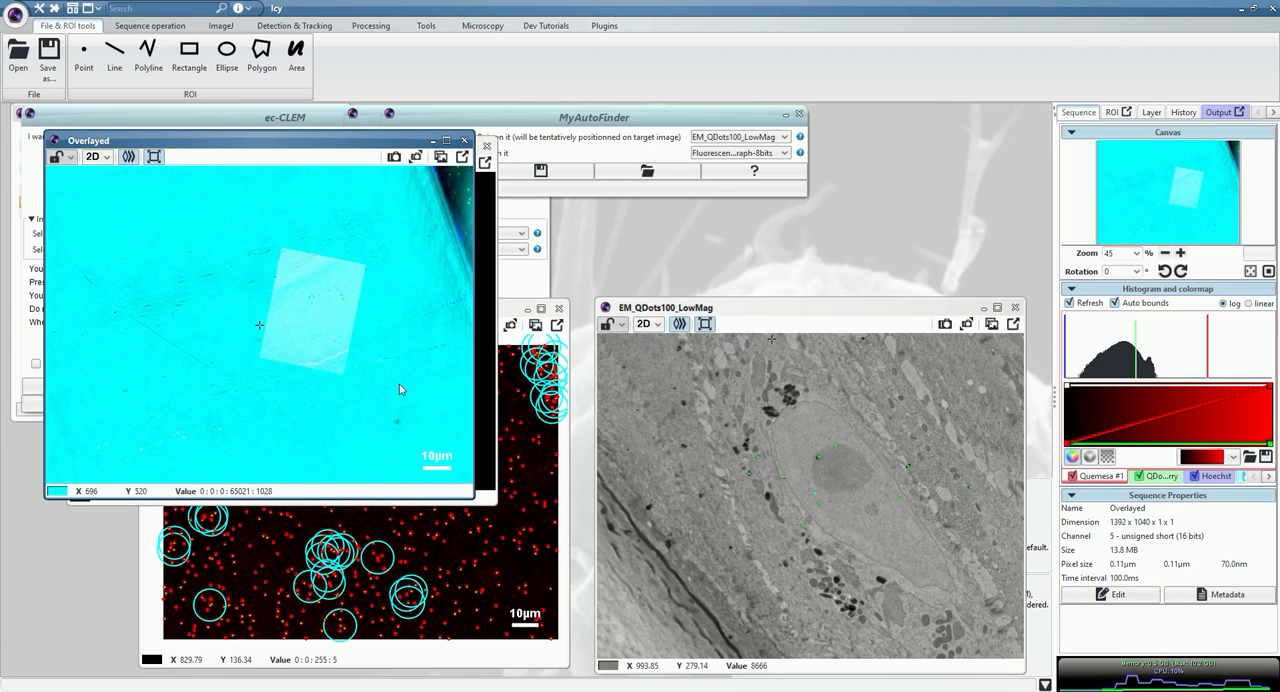
Try a gray colormap on the Quemesa #1 channel of the Overlayed image, and restore the red one.
{"action": "scroll", "coordinate": [340, 325], "scroll_direction": "up", "scroll_amount": 2}
{"action": "scroll", "coordinate": [340, 325], "scroll_direction": "up", "scroll_amount": 7}
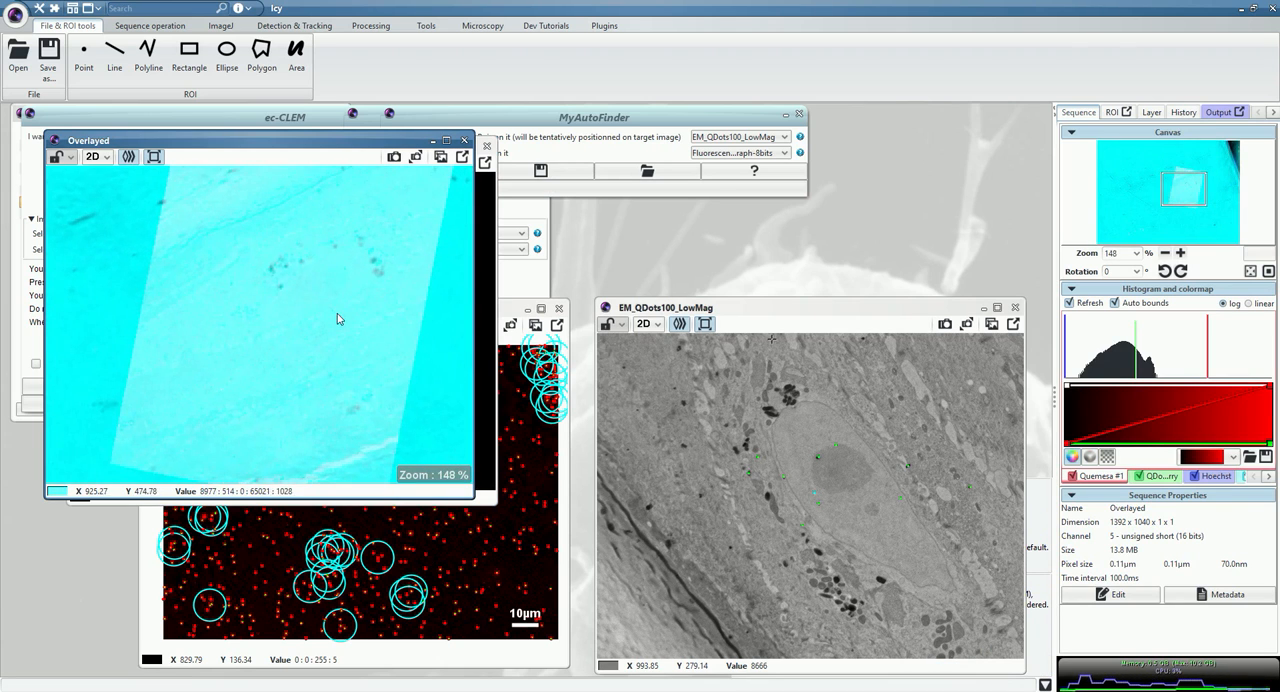
{"action": "left_click", "coordinate": [1104, 476]}
{"action": "left_click", "coordinate": [1232, 457]}
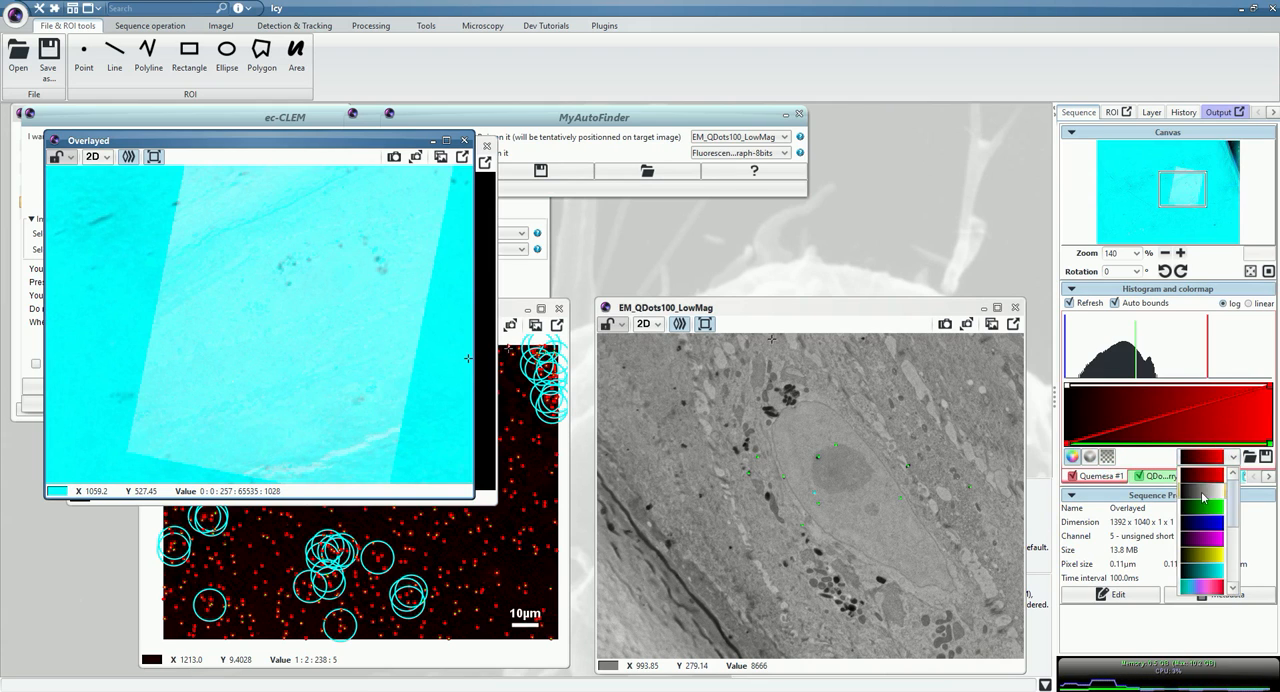
{"action": "left_click", "coordinate": [1203, 494]}
{"action": "left_click", "coordinate": [1208, 457]}
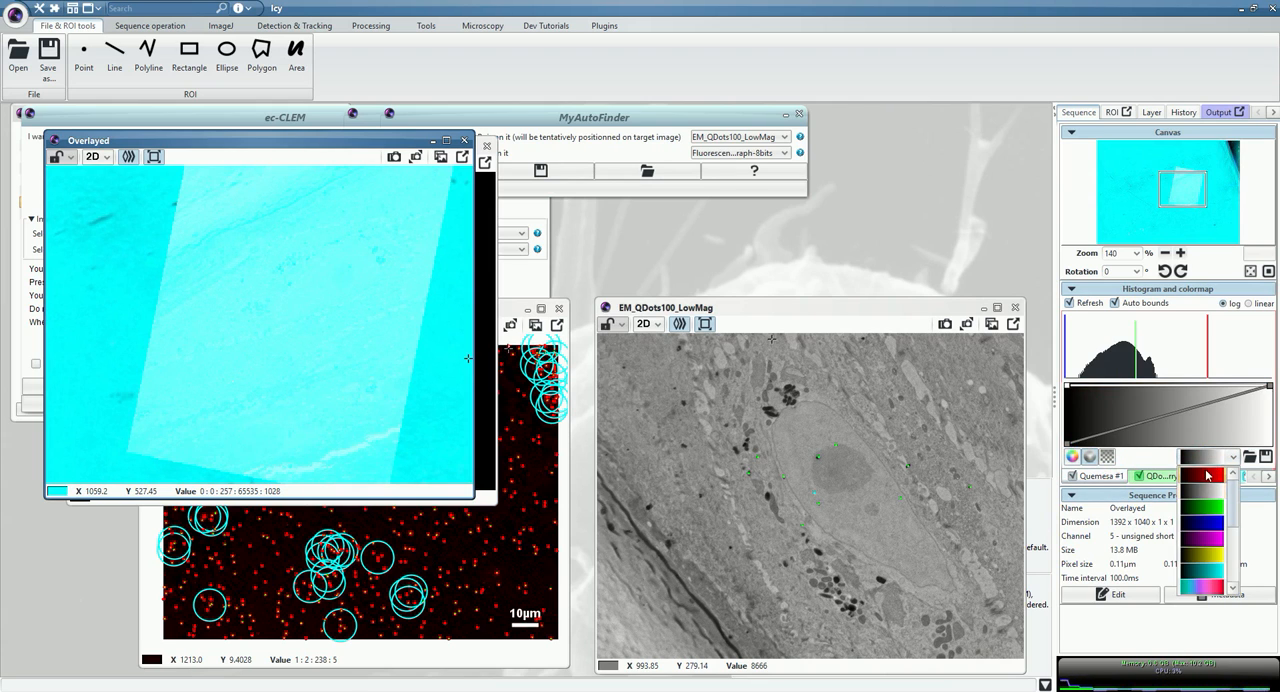
{"action": "left_click", "coordinate": [1206, 477]}
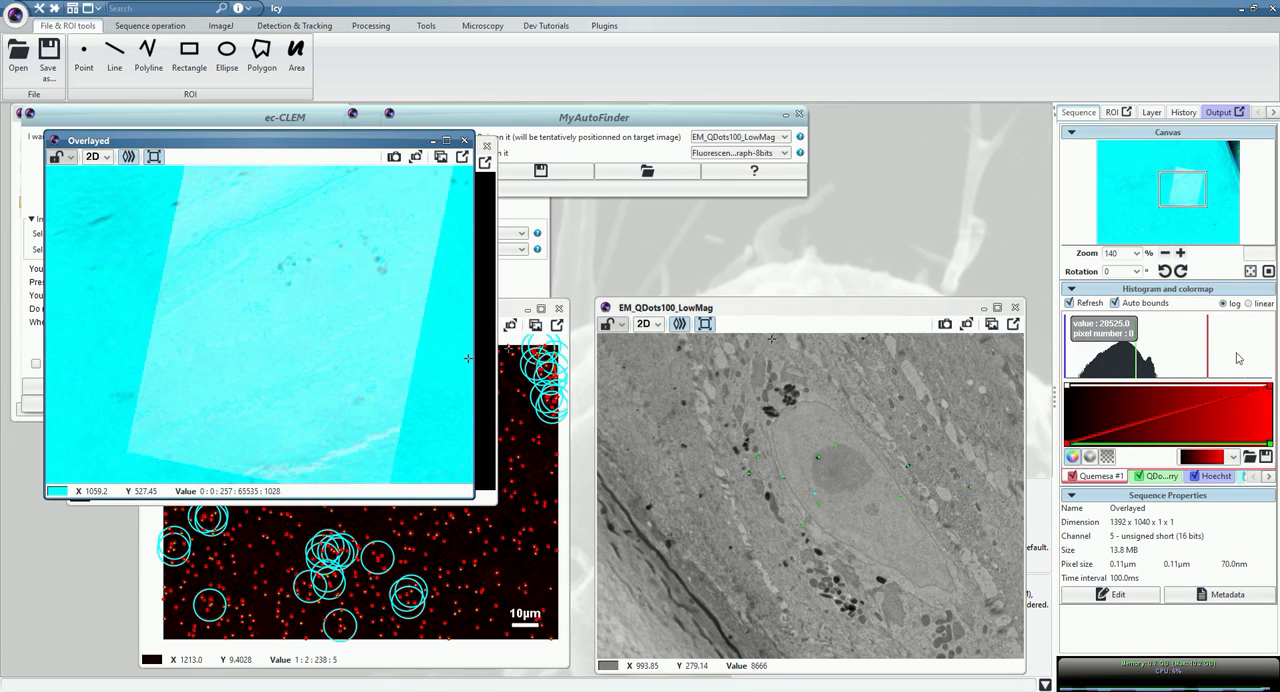
Narrow the Quemesa #1 channel's display range from both ends of the histogram to boost the EM contrast in the overlay.
{"action": "left_click_drag", "start_coordinate": [1207, 349], "coordinate": [1146, 343]}
{"action": "left_click_drag", "start_coordinate": [1066, 343], "coordinate": [1086, 345]}
Examine how the EM image aligns with the light microscopy image in the overlay, both close up and across the whole field.
{"action": "scroll", "coordinate": [382, 310], "scroll_direction": "up", "scroll_amount": 5}
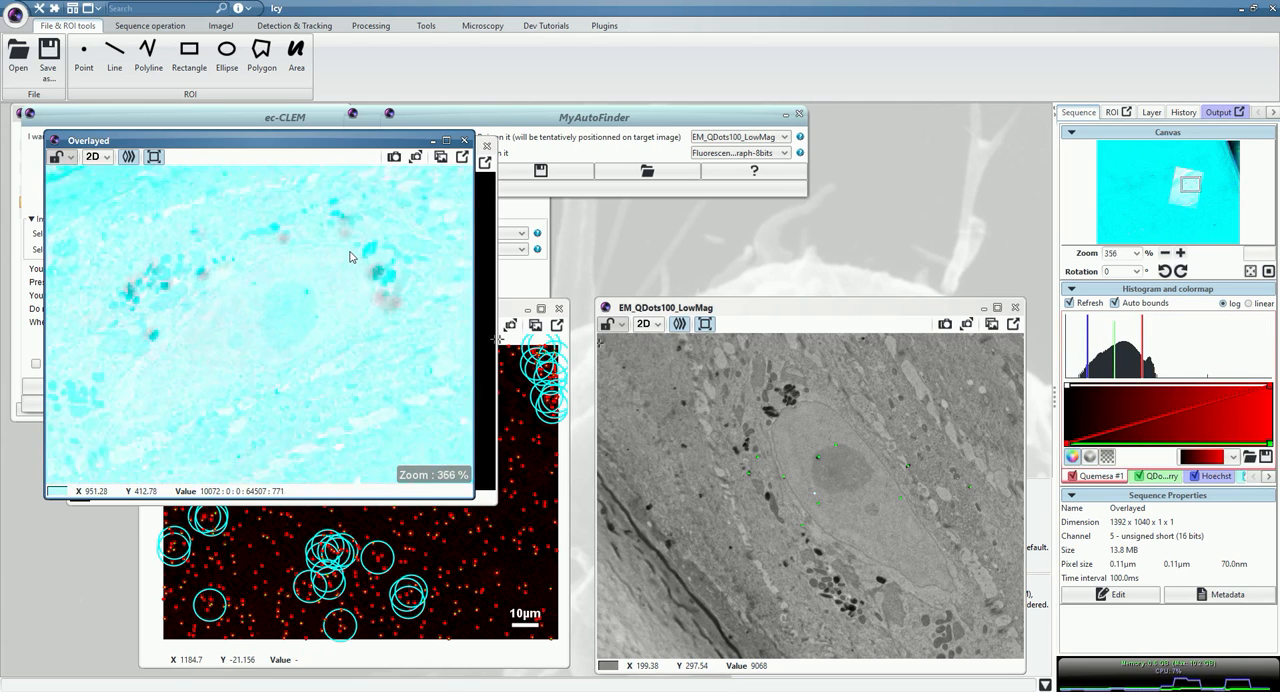
{"action": "scroll", "coordinate": [382, 310], "scroll_direction": "up", "scroll_amount": 1}
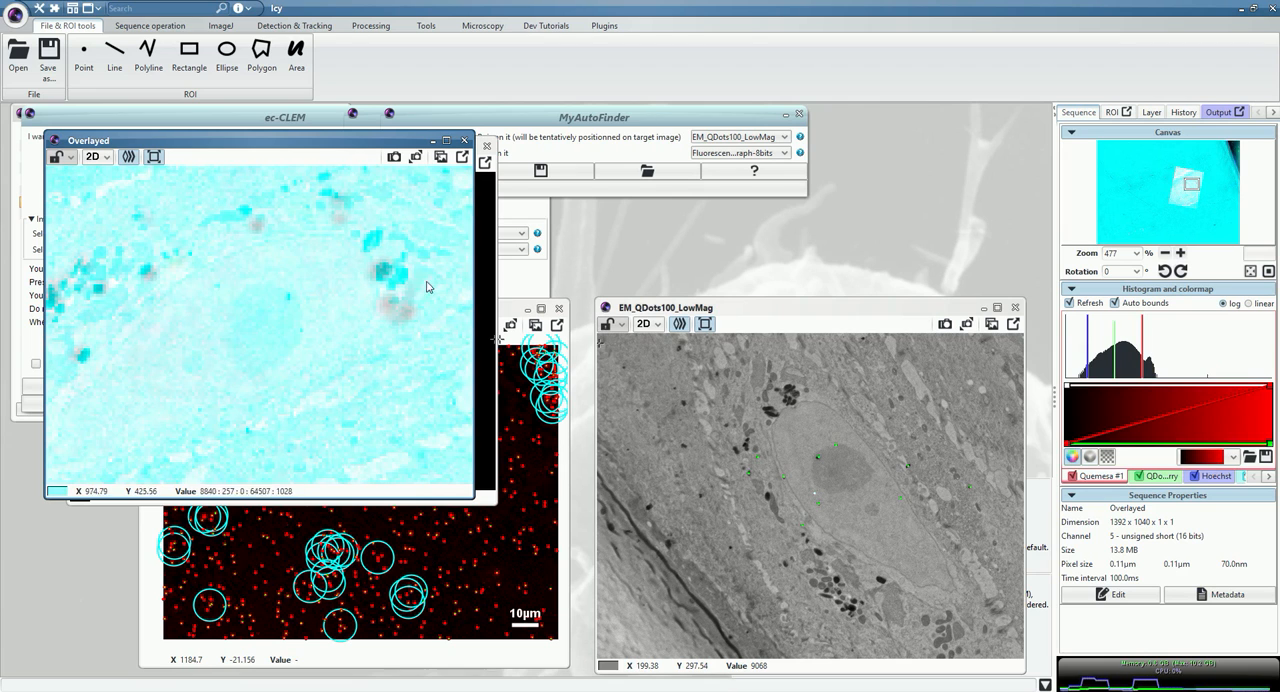
{"action": "scroll", "coordinate": [433, 274], "scroll_direction": "down", "scroll_amount": 2}
{"action": "scroll", "coordinate": [433, 274], "scroll_direction": "down", "scroll_amount": 2}
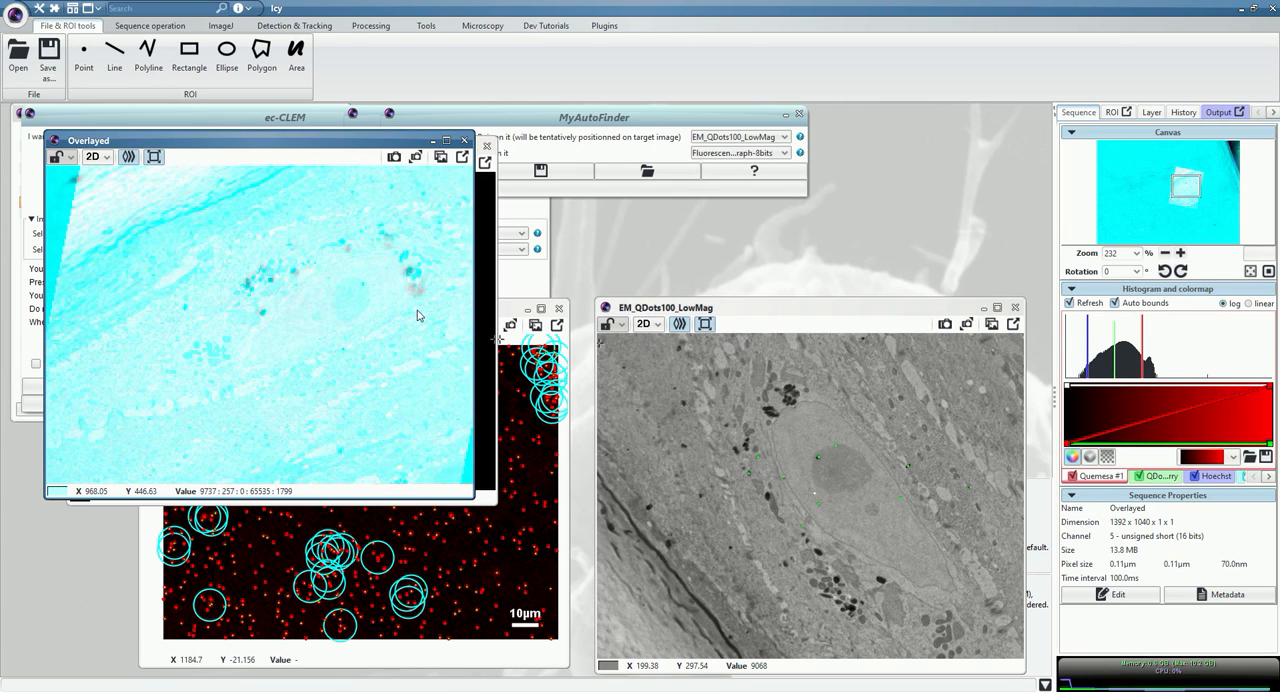
{"action": "scroll", "coordinate": [226, 290], "scroll_direction": "down", "scroll_amount": 3}
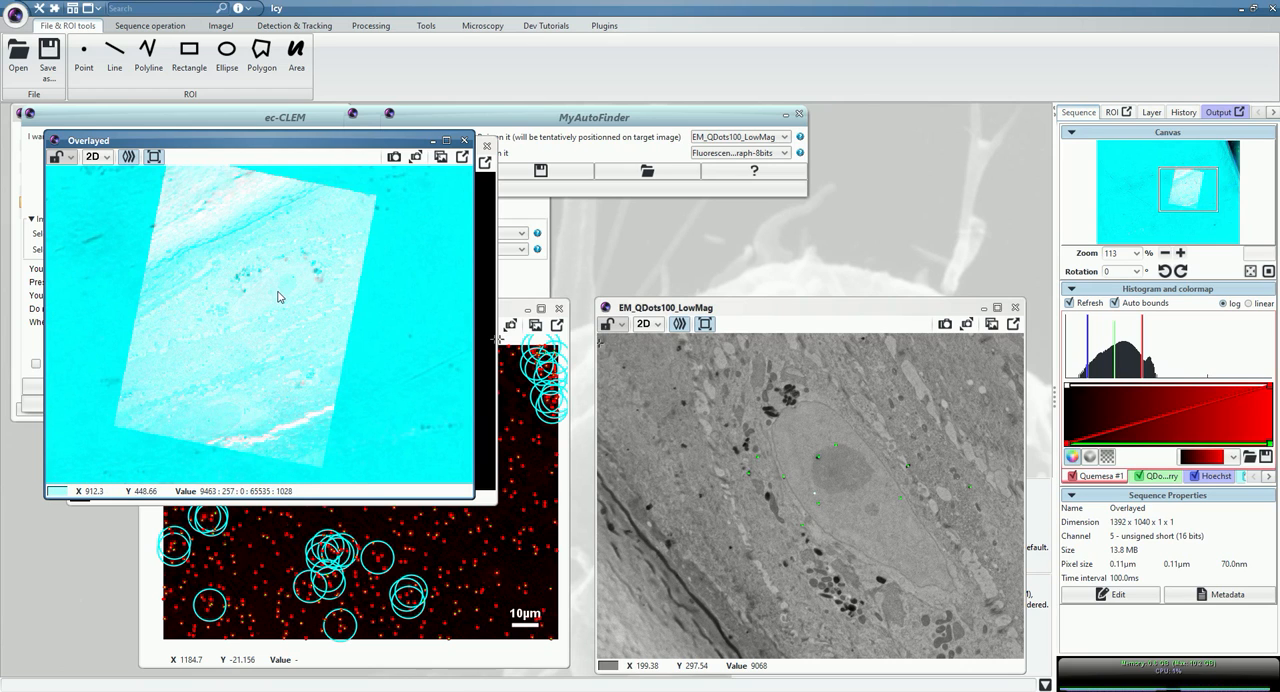
{"action": "scroll", "coordinate": [277, 295], "scroll_direction": "down", "scroll_amount": 1}
{"action": "scroll", "coordinate": [277, 295], "scroll_direction": "down", "scroll_amount": 6}
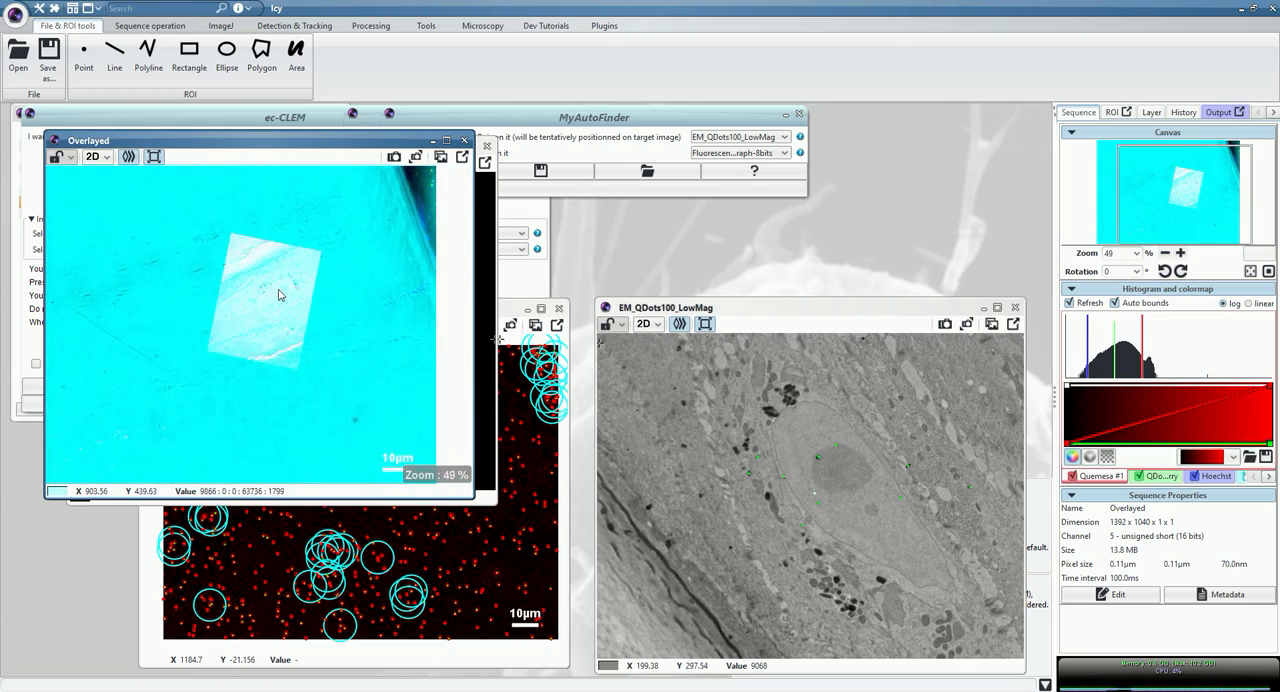
{"action": "scroll", "coordinate": [284, 292], "scroll_direction": "up", "scroll_amount": 3}
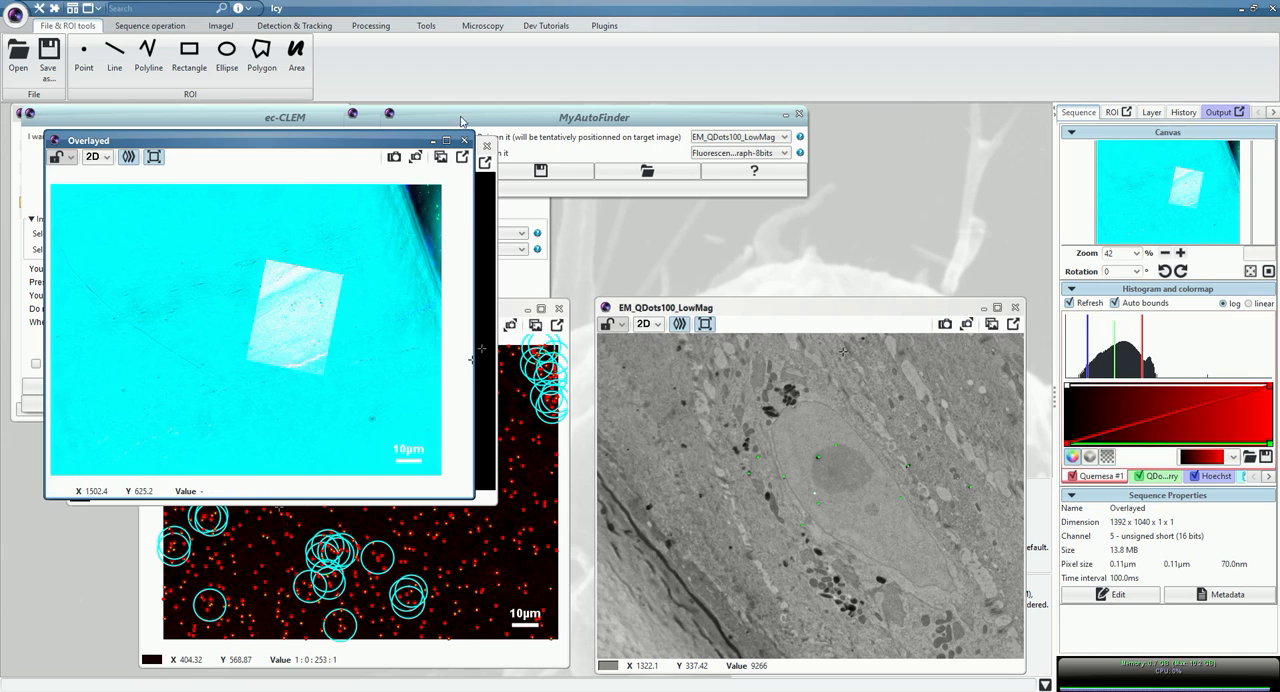
Move the Overlayed image clear of the ec-CLEM window and bring ec-CLEM to the front.
{"action": "left_click_drag", "start_coordinate": [318, 150], "coordinate": [723, 172]}
{"action": "left_click", "coordinate": [147, 120]}
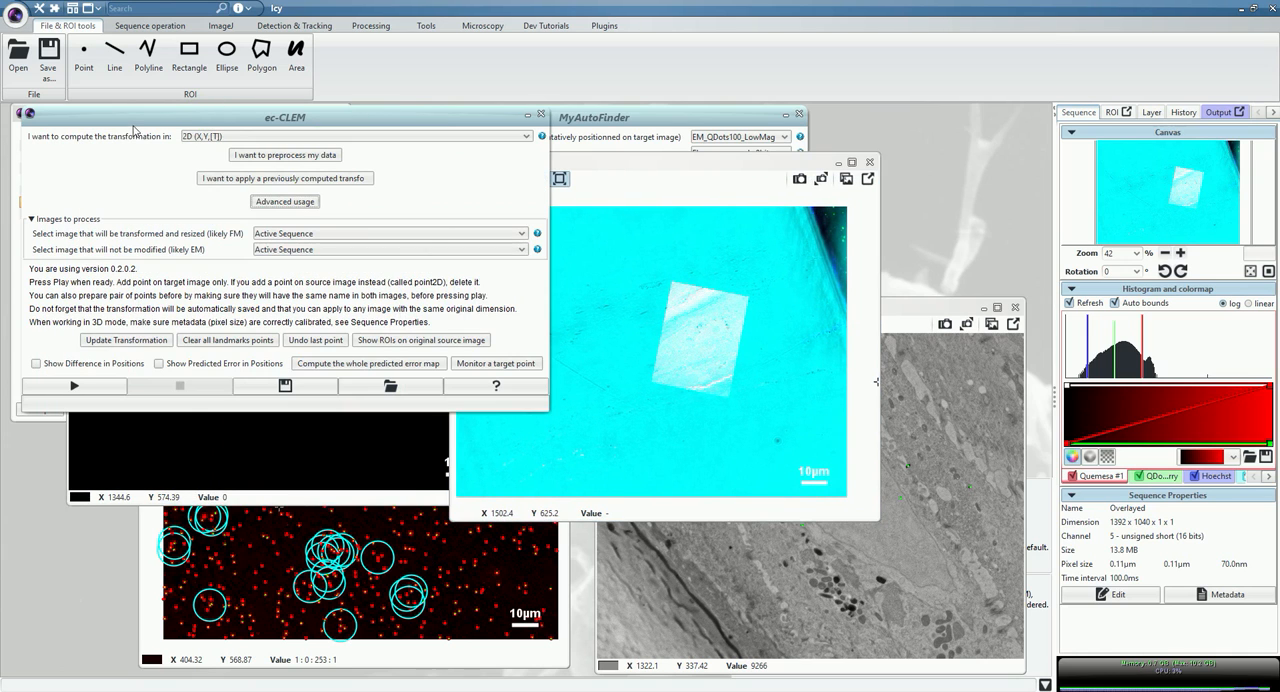